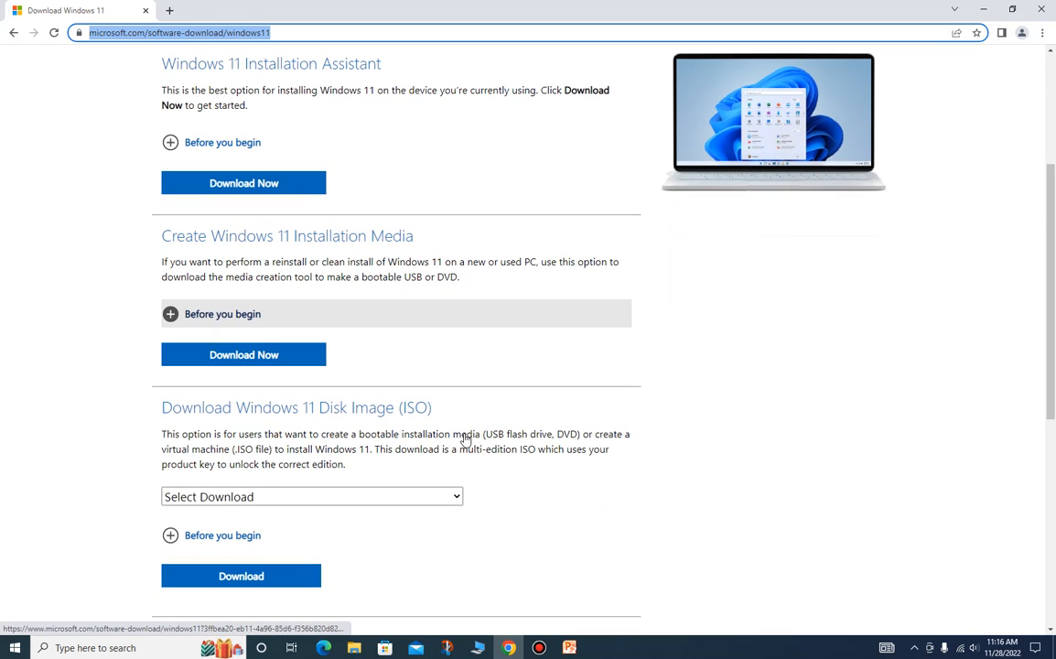
# - Choose Windows 11 (multi-edition ISO) as the download in the Windows 11 Disk Image (ISO) section
pyautogui.moveTo(163, 411); pyautogui.dragTo(403, 413)
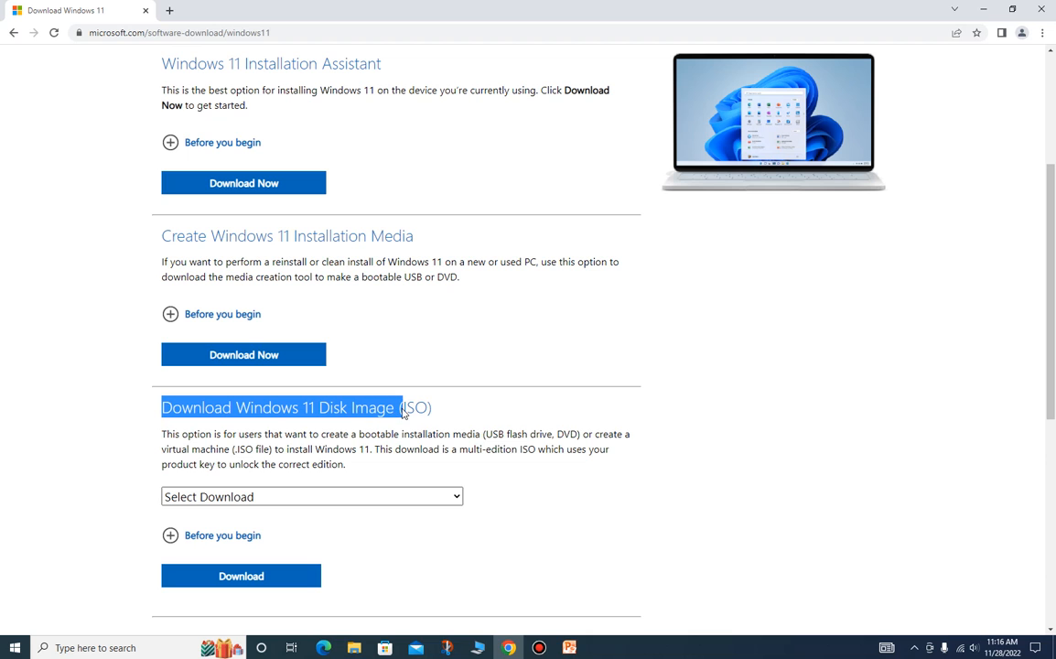
pyautogui.scroll(-2, 396, 488)
pyautogui.click(454, 309)
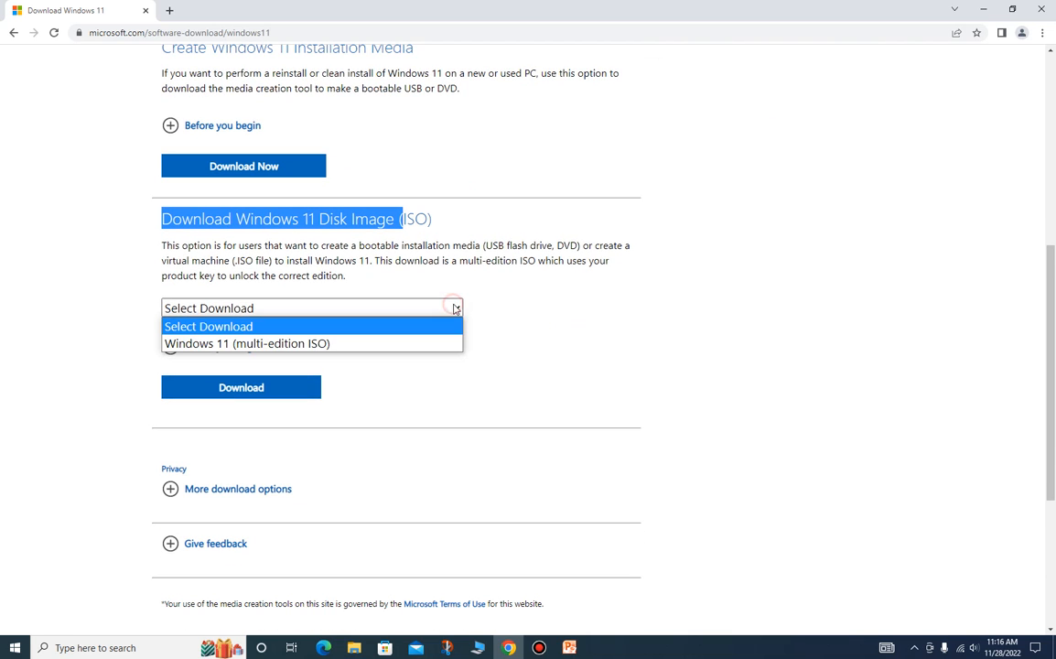
pyautogui.click(371, 344)
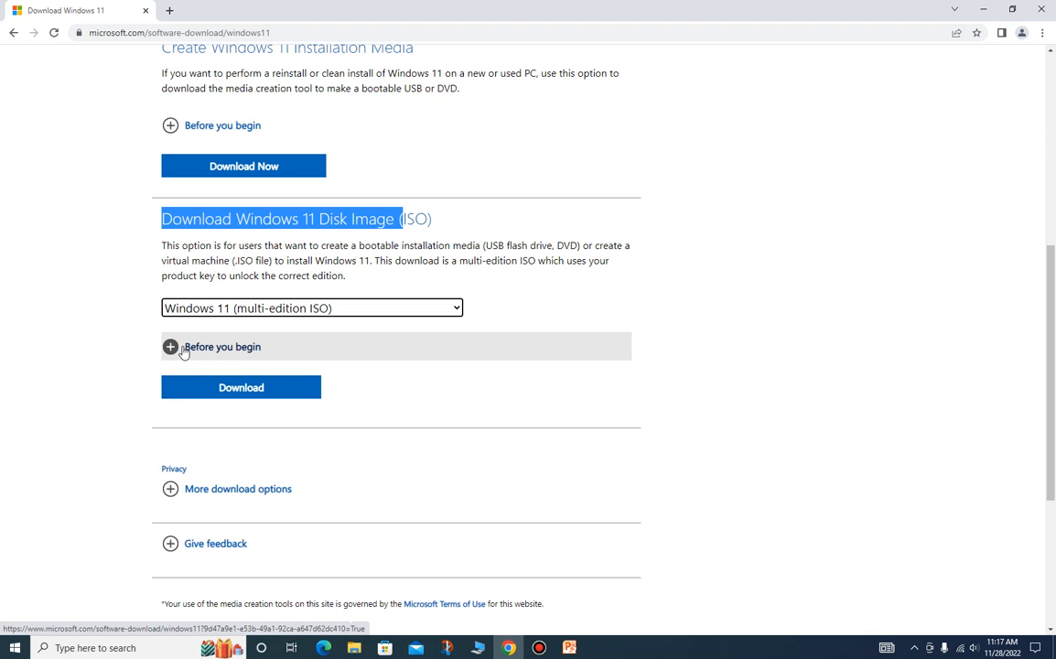
# - Read the "Before you begin" requirements for the Windows 11 disk image, then collapse them again
pyautogui.click(182, 351)
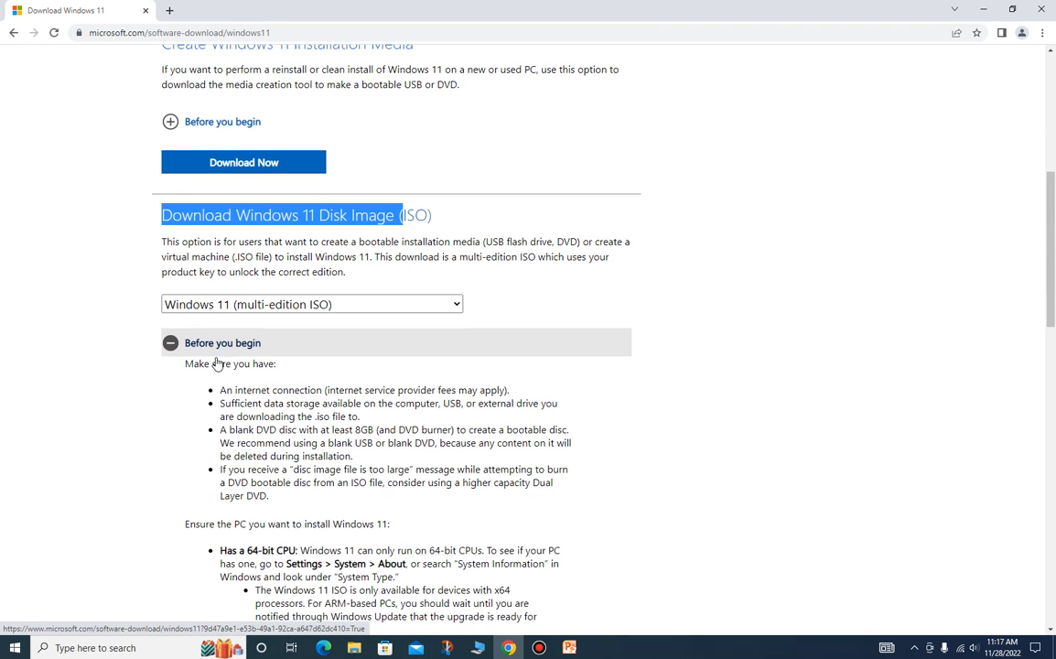
pyautogui.scroll(-3, 216, 363)
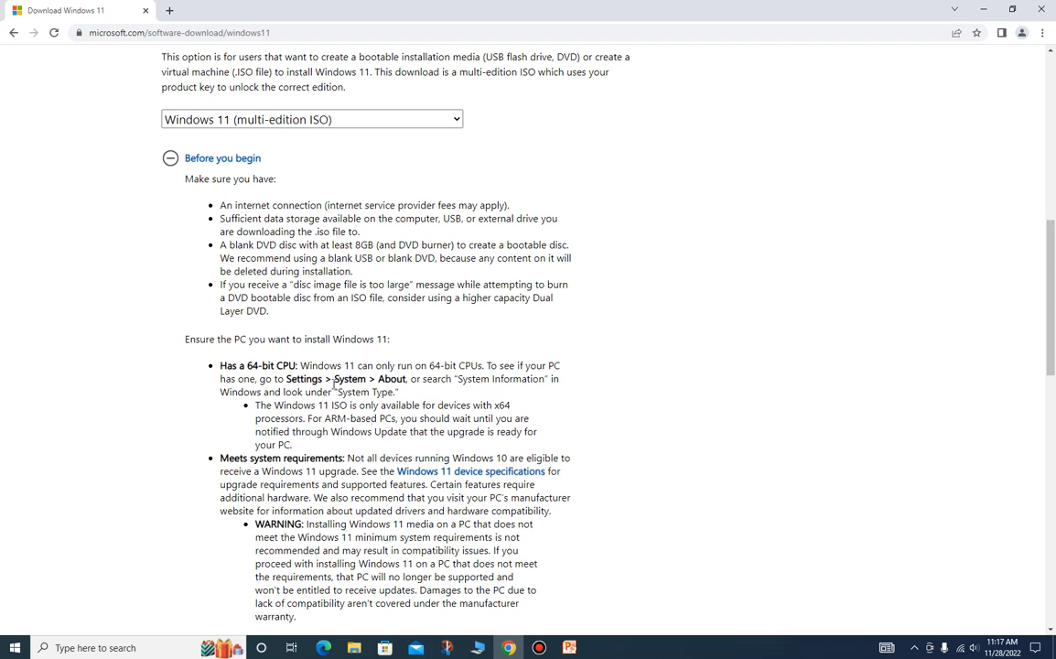
pyautogui.click(170, 158)
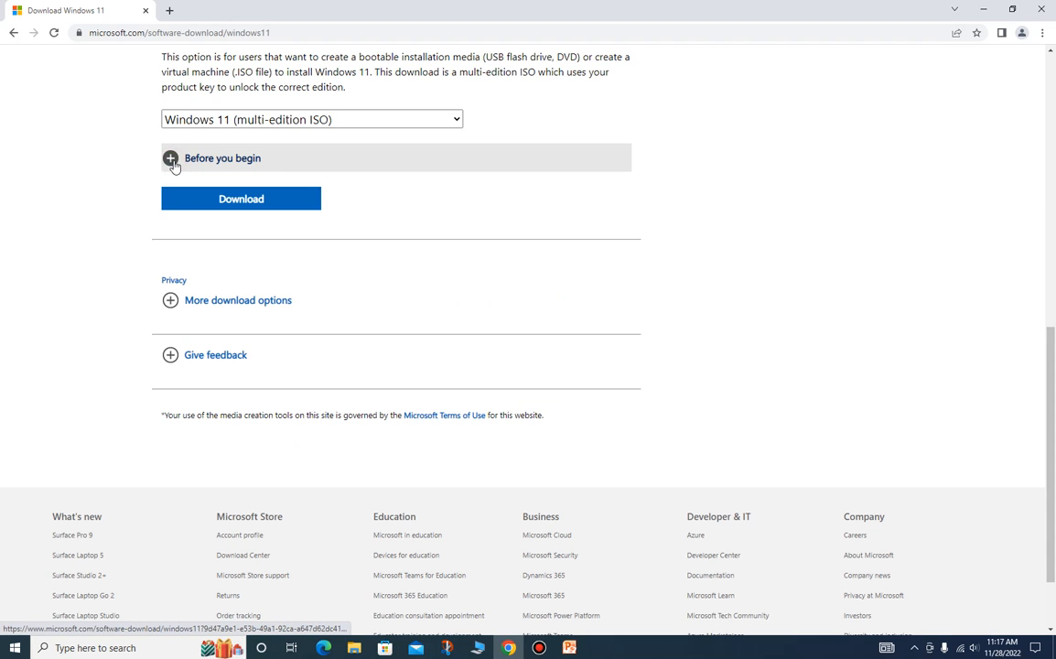
# - Submit the ISO download selection and choose English (United States) as the product language
pyautogui.click(247, 203)
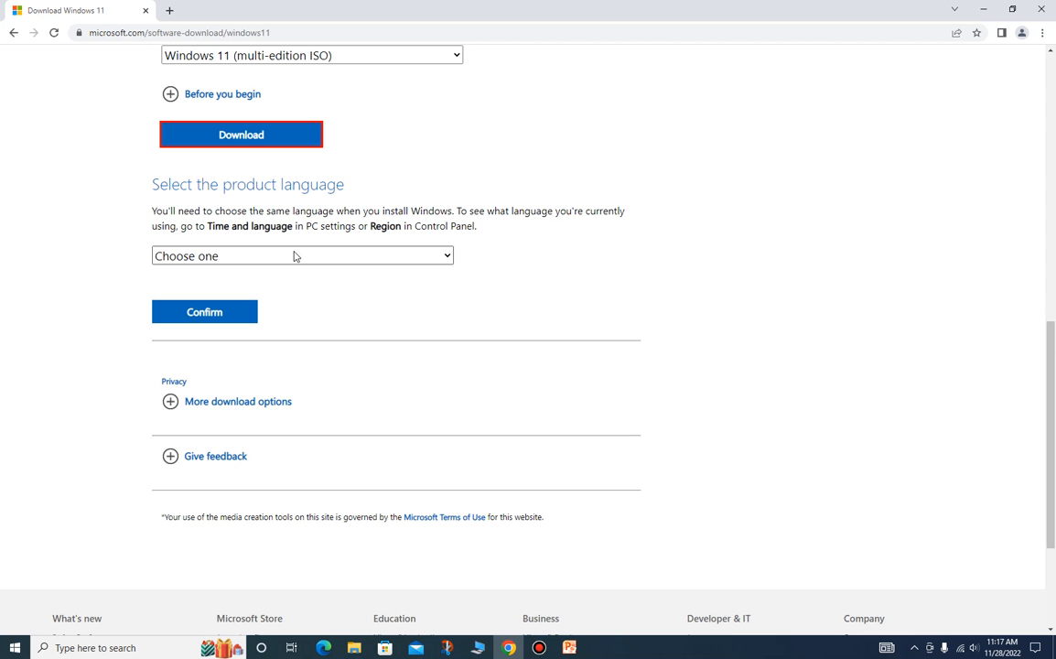
pyautogui.click(356, 256)
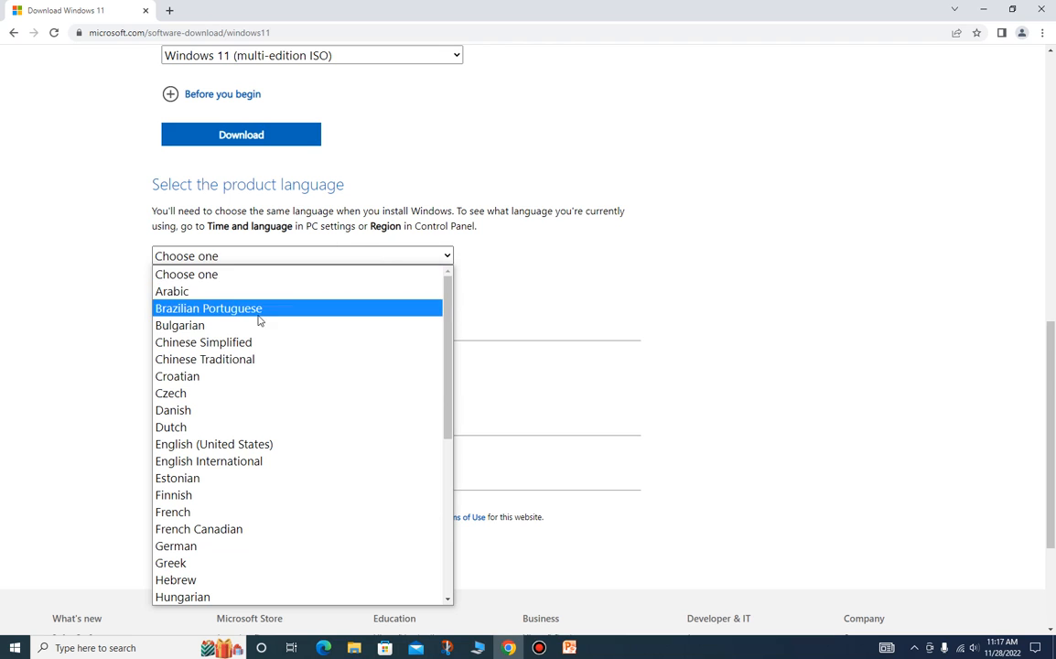
pyautogui.click(278, 447)
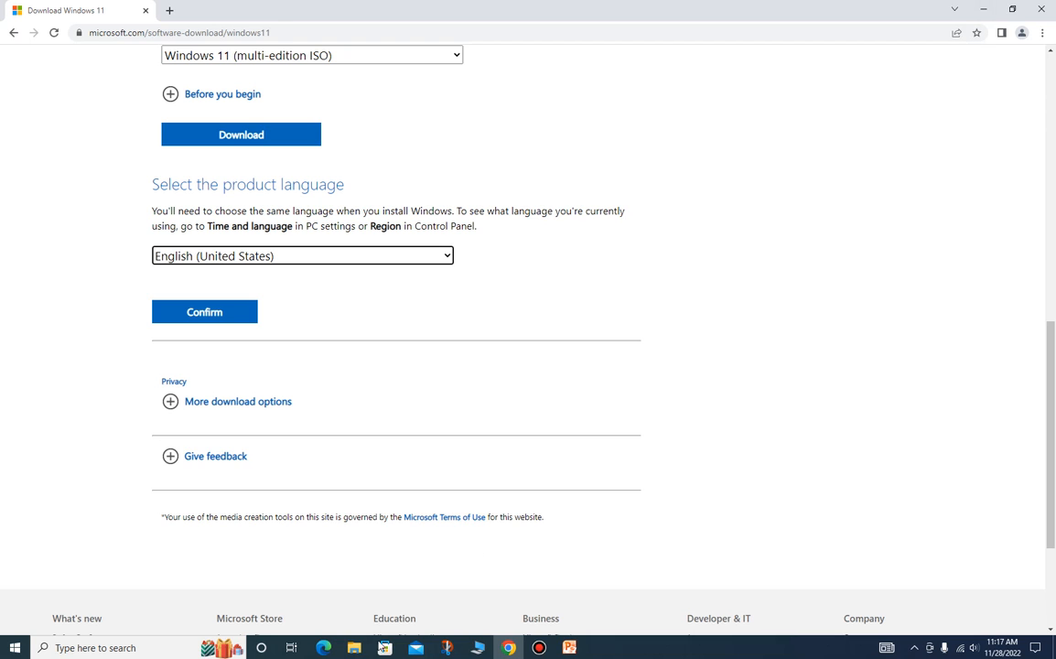
# - Switch to File Explorer and open the vmDisk (V:) drive to check for the Windows11_ISO file
pyautogui.click(354, 647)
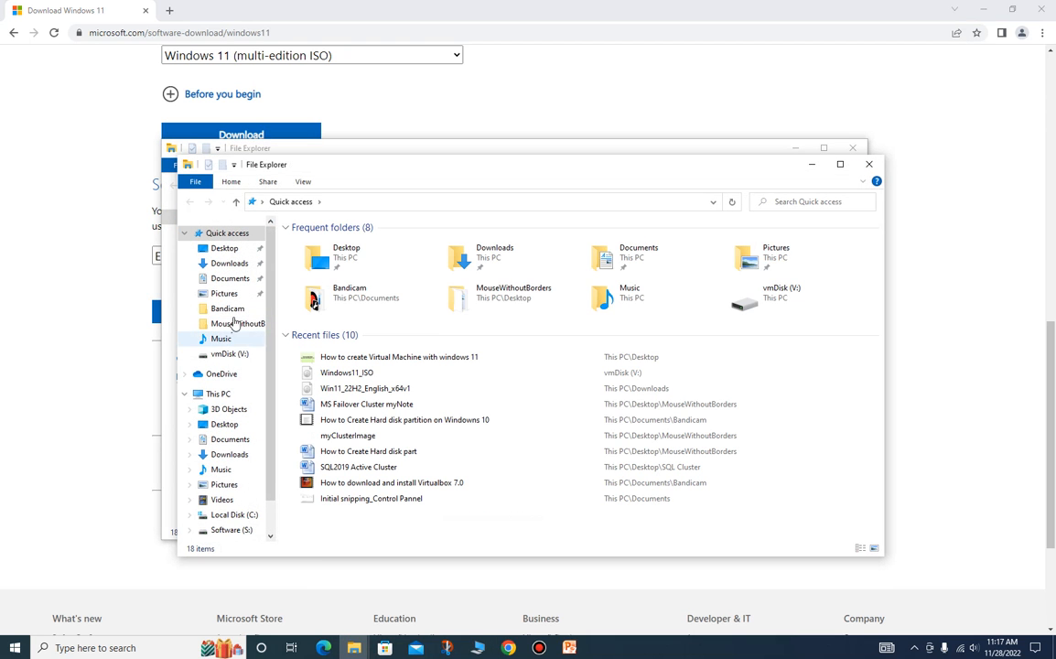
pyautogui.scroll(-1, 215, 499)
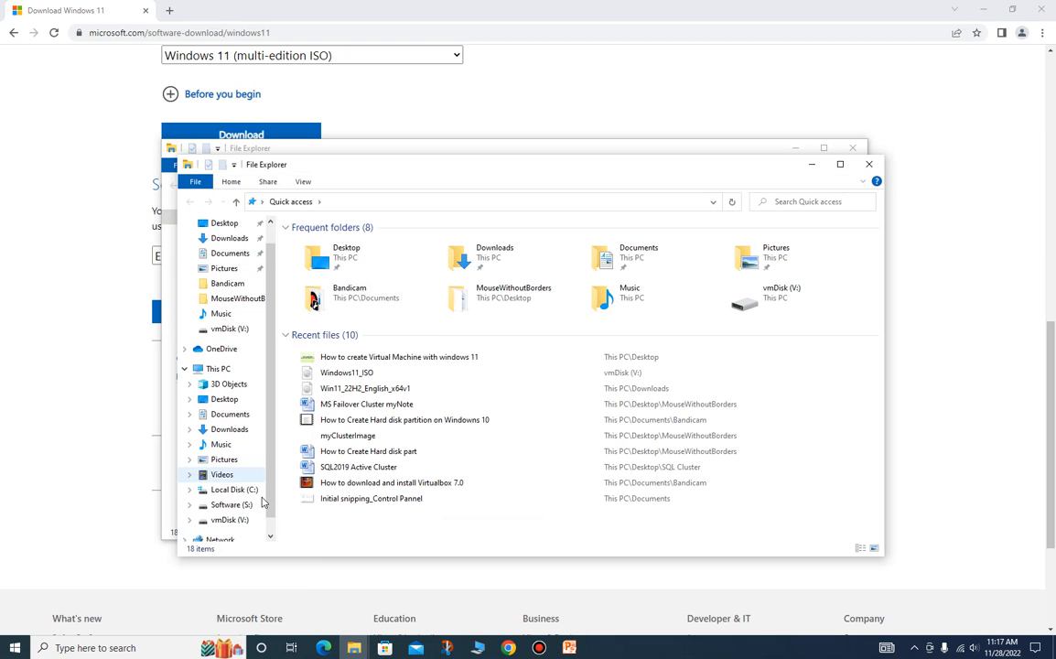
pyautogui.click(237, 522)
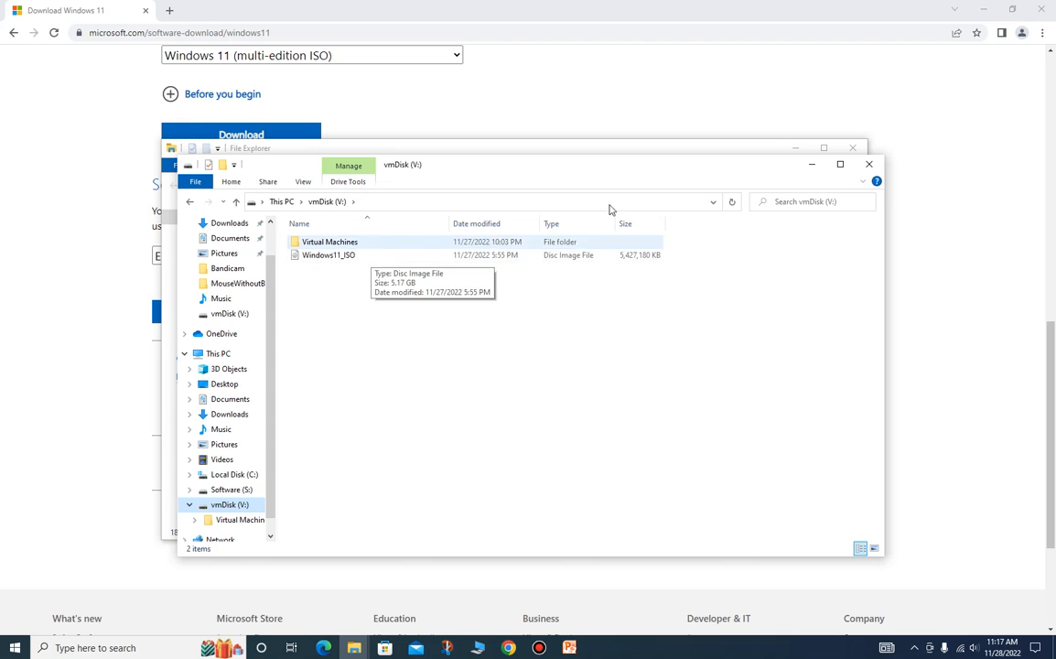
# - Minimize both File Explorer windows and the browser to show the desktop
pyautogui.click(811, 165)
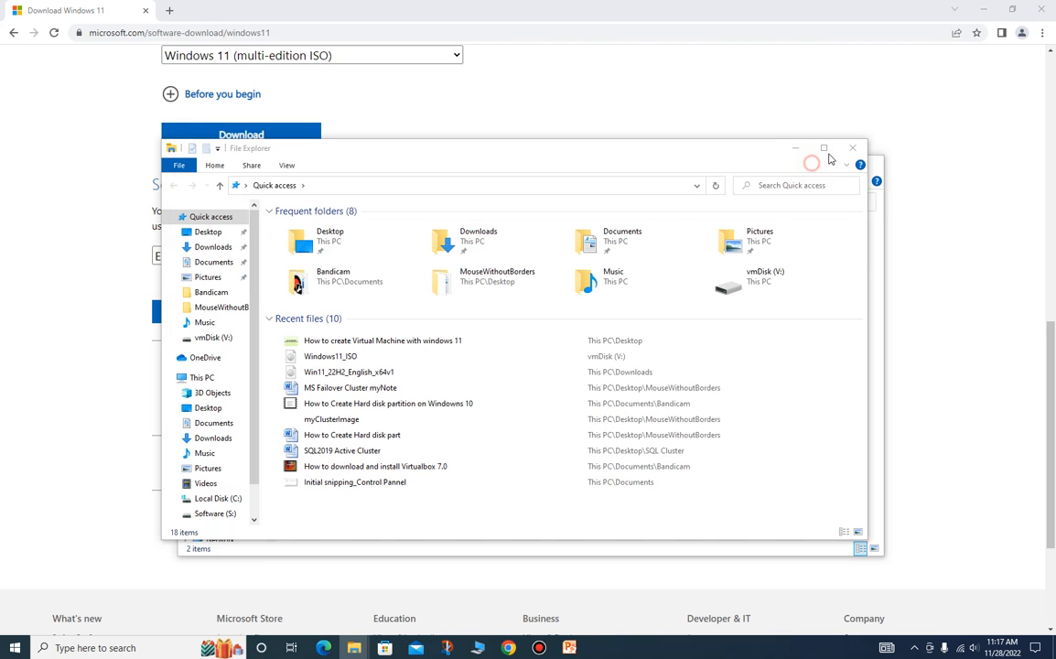
pyautogui.click(983, 10)
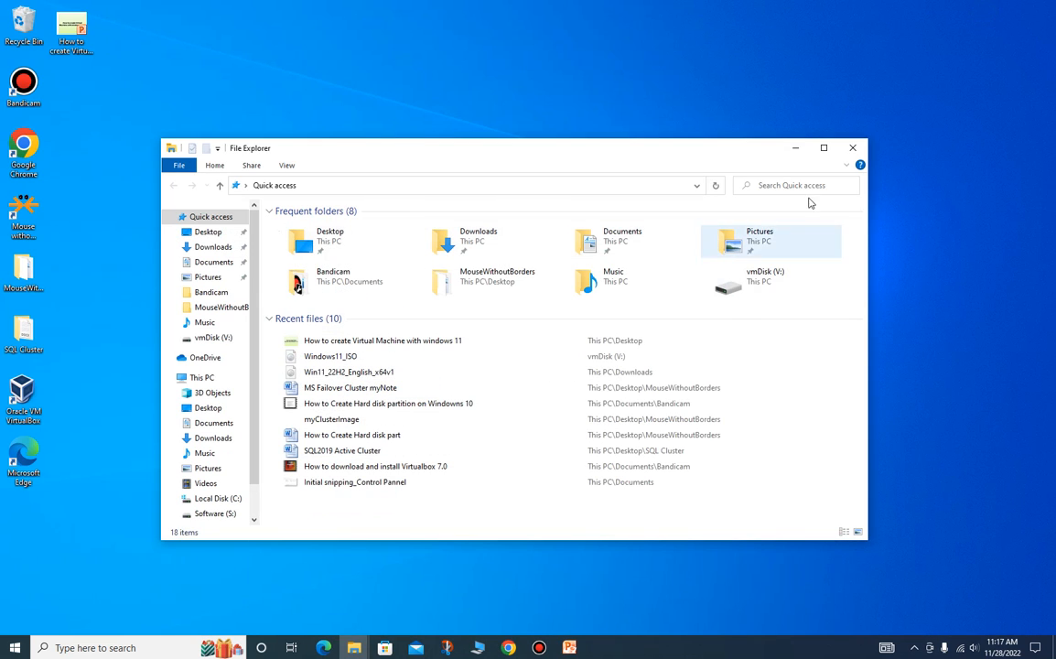
pyautogui.click(796, 150)
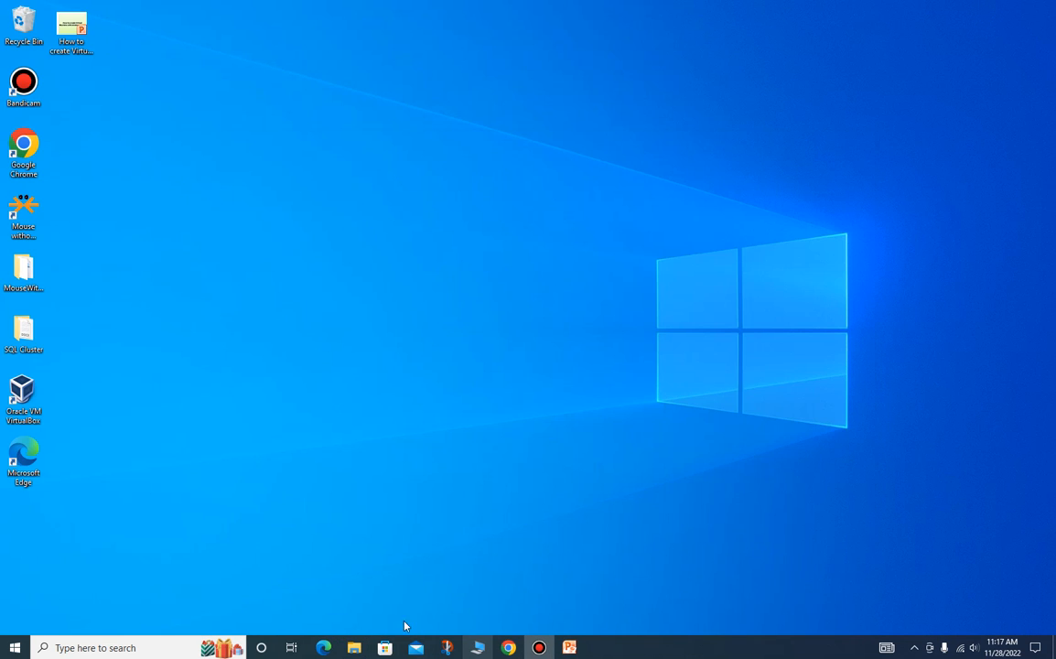
# - Switch to Oracle VM VirtualBox and start a new virtual machine named FirstVM
pyautogui.click(39, 393)
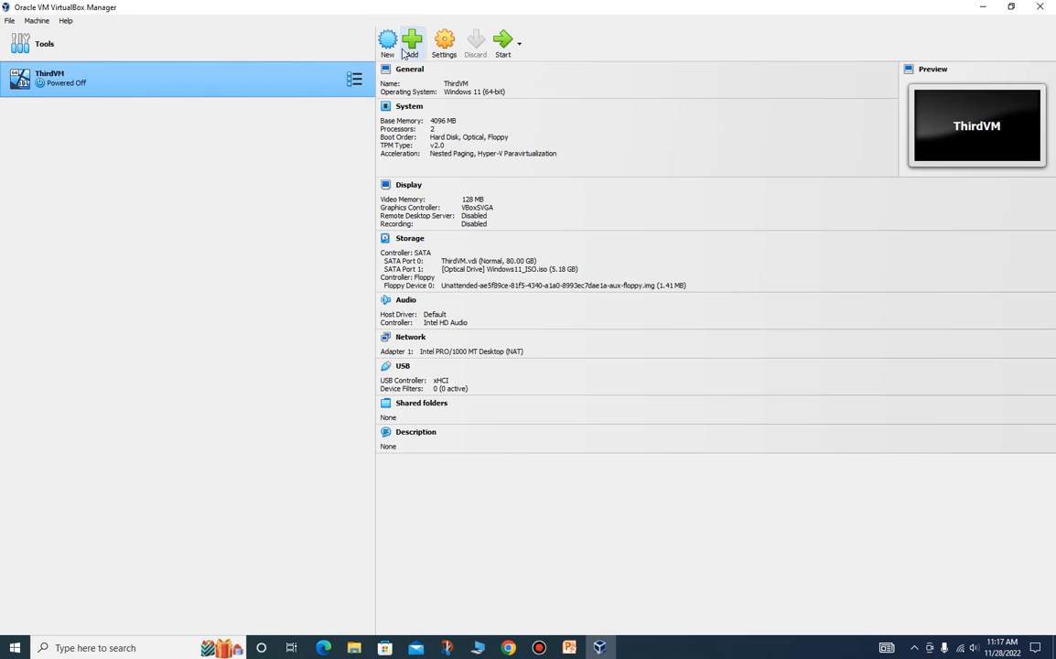
pyautogui.click(389, 46)
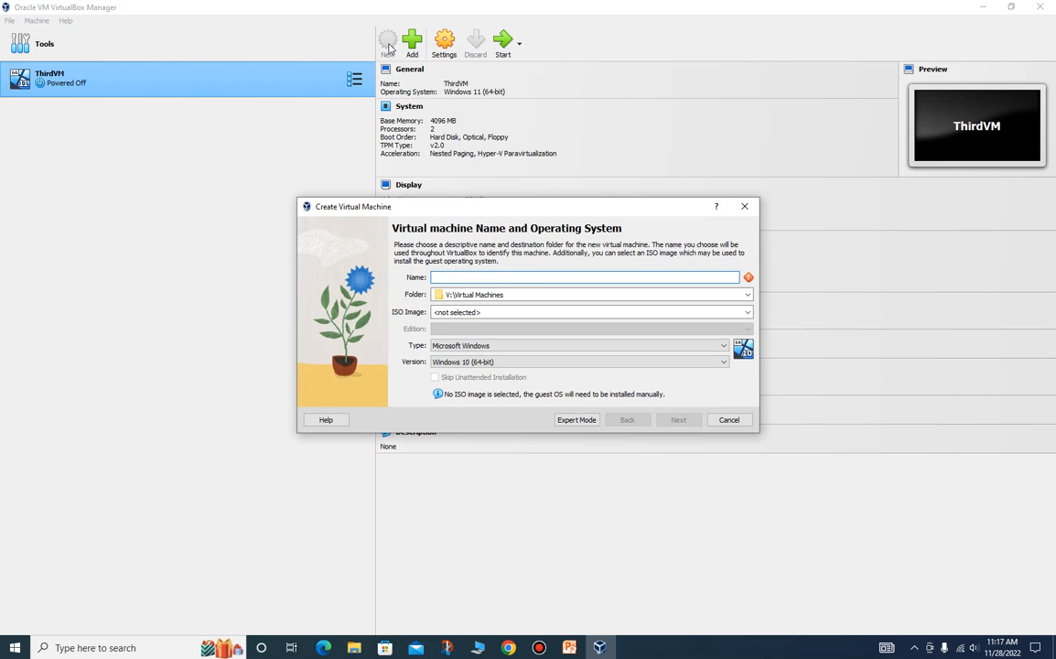
pyautogui.click(465, 215)
pyautogui.moveTo(464, 215); pyautogui.dragTo(463, 101)
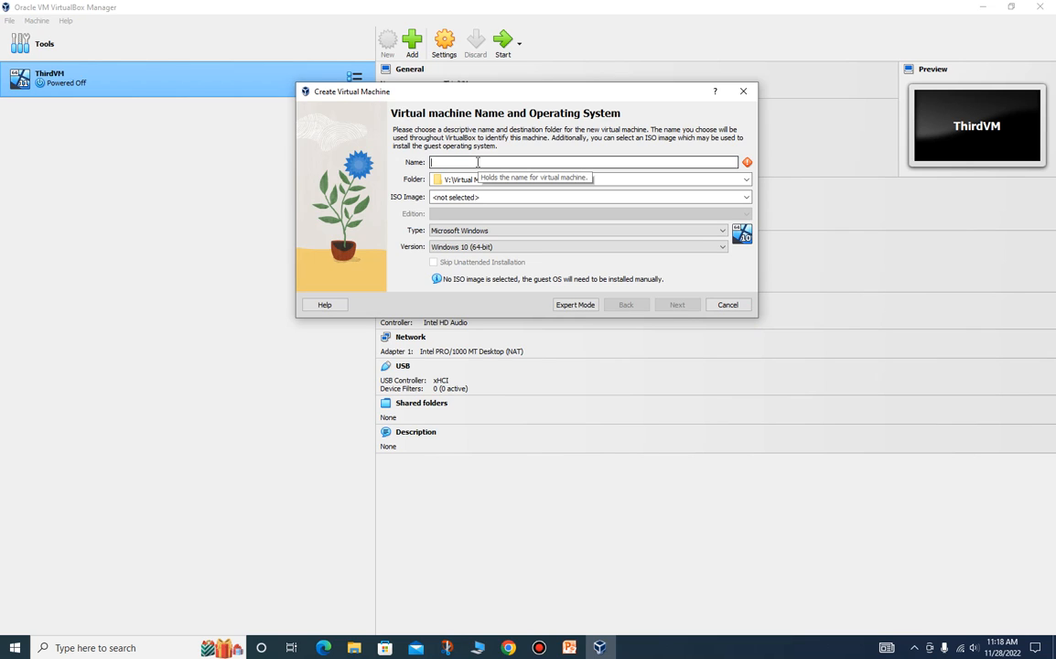
pyautogui.write('FirstVM')
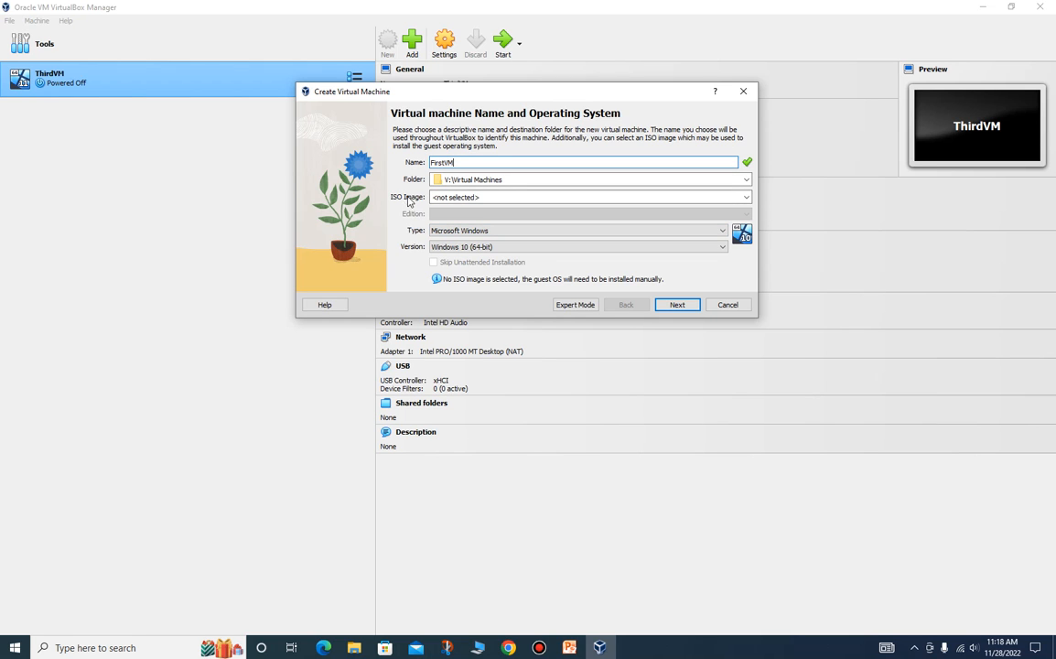
# - Keep V:\Virtual Machines as the machine folder, select V:\Windows11_ISO.iso as the ISO image, and continue to the unattended install setup
pyautogui.click(519, 180)
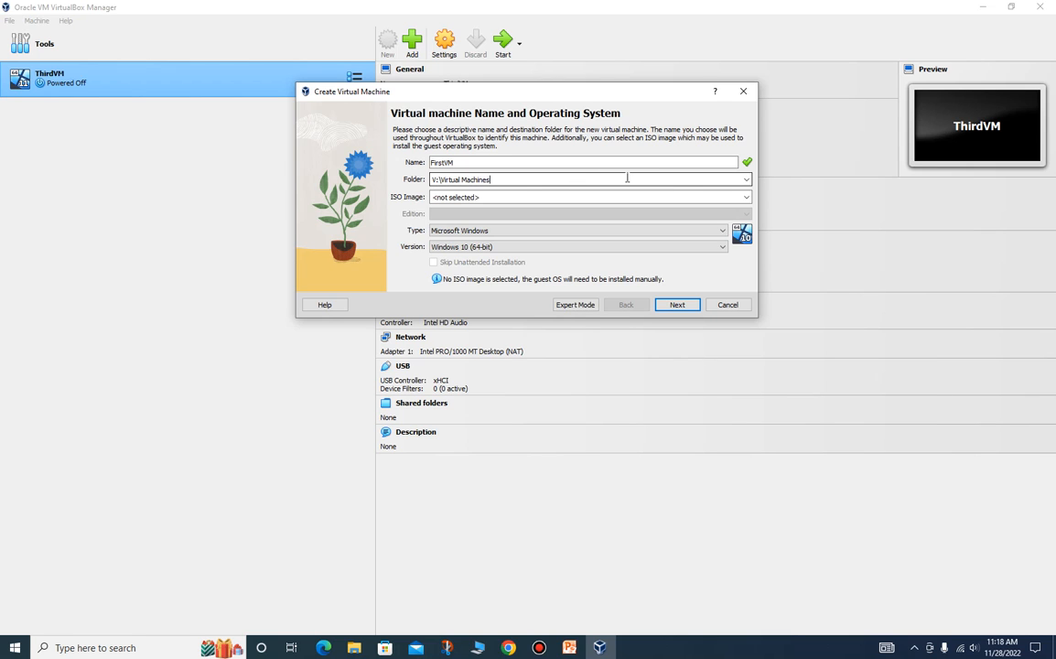
pyautogui.click(747, 180)
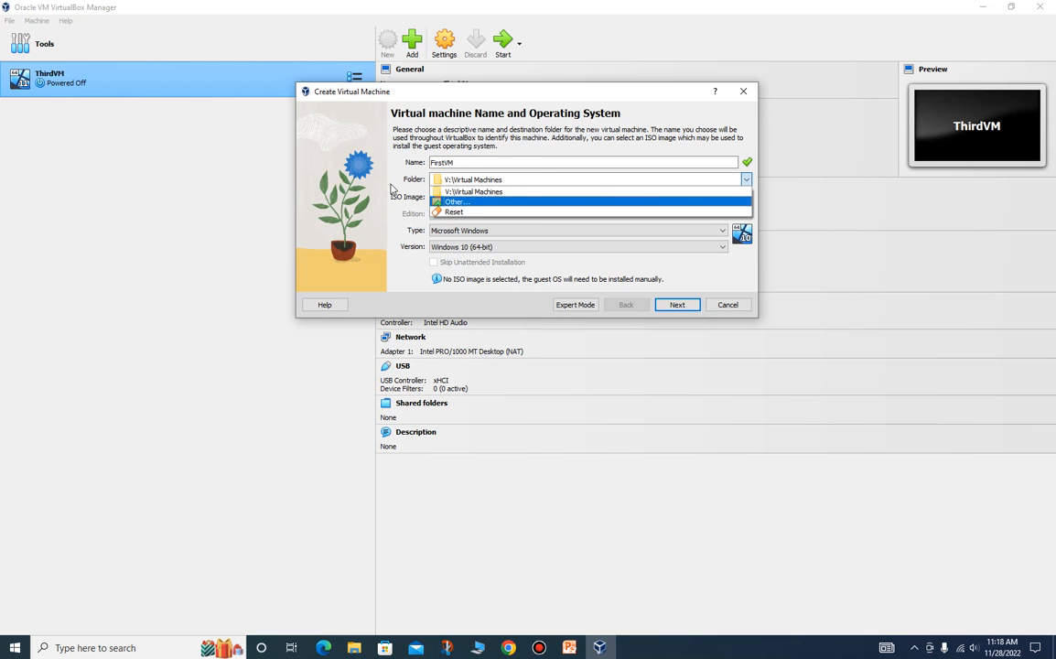
pyautogui.click(392, 188)
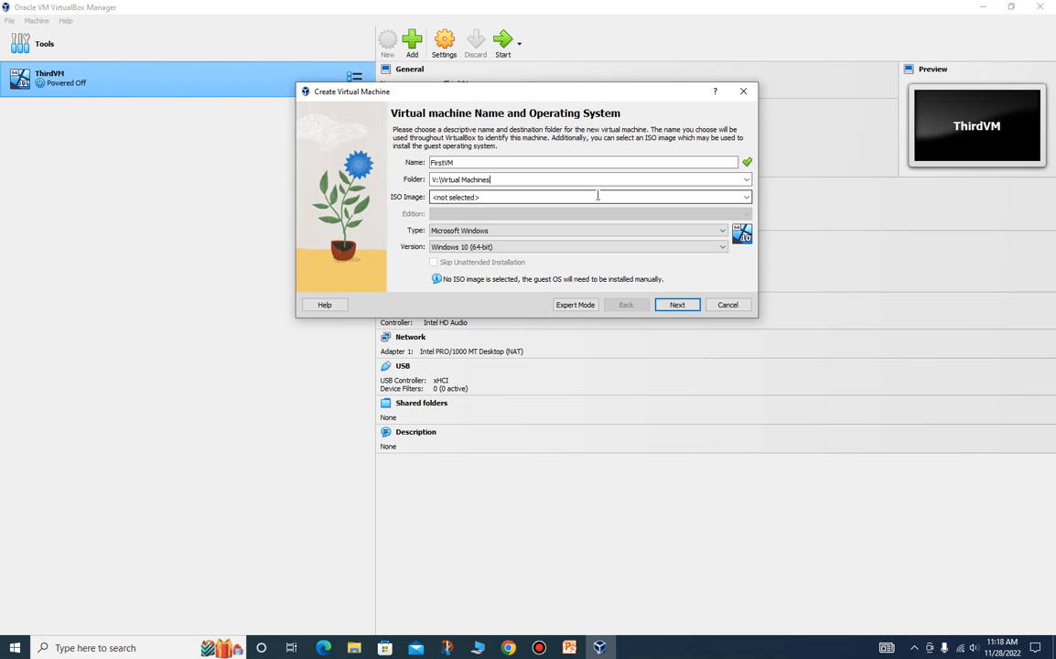
pyautogui.click(747, 199)
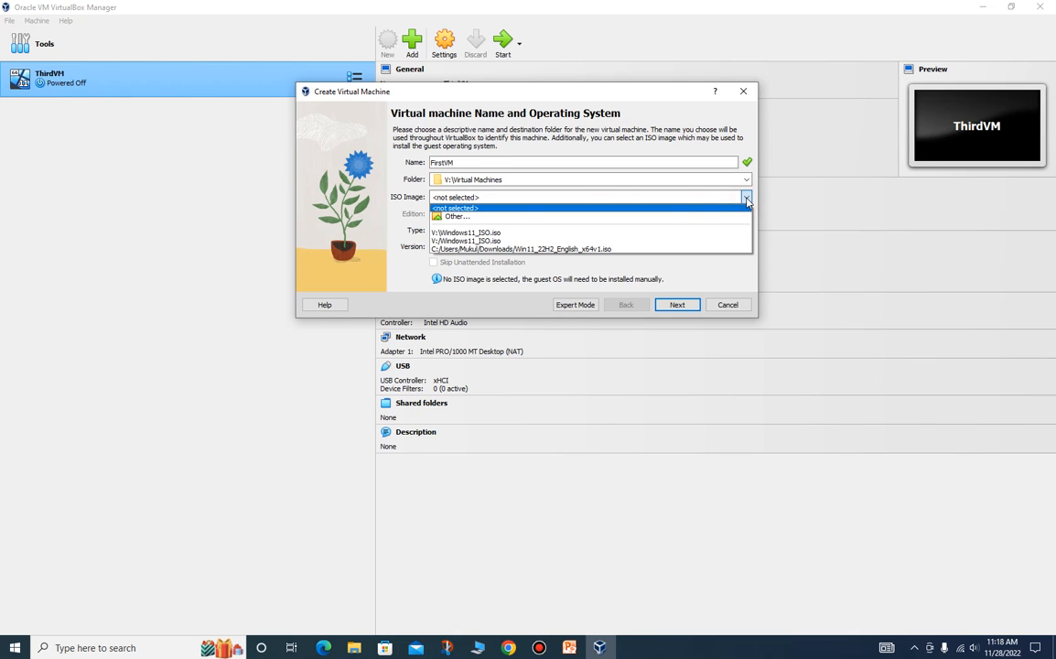
pyautogui.click(510, 235)
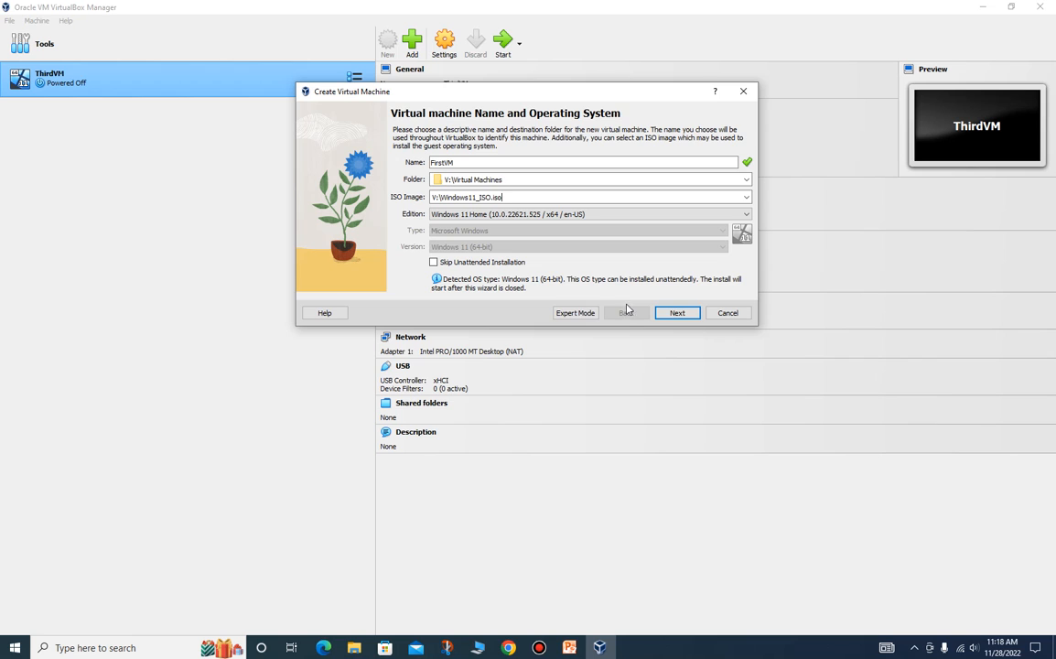
pyautogui.click(678, 315)
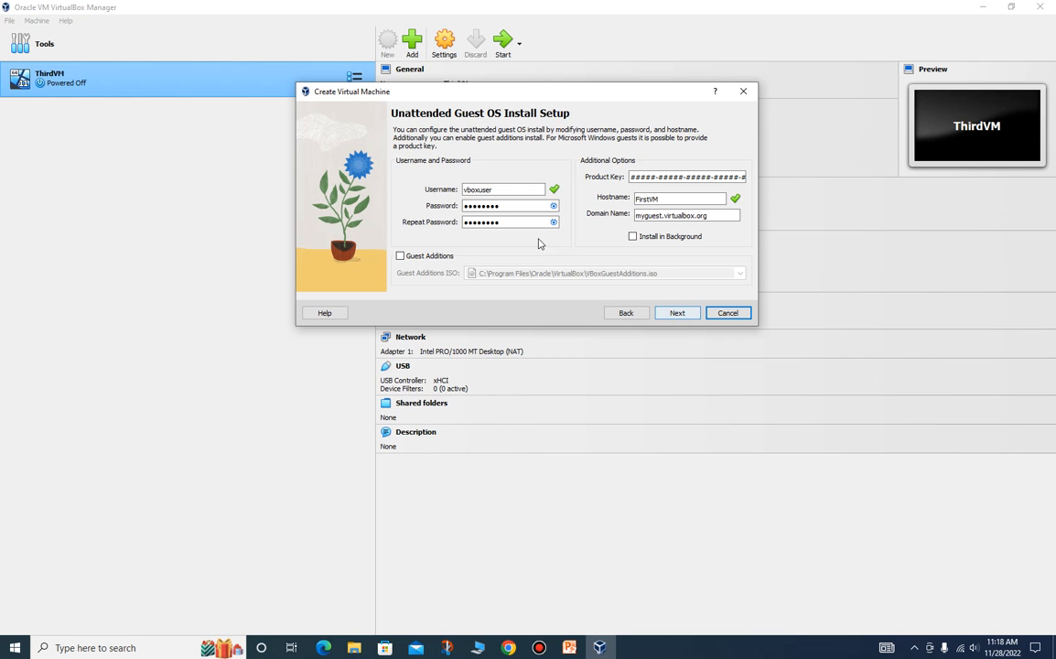
# - Set the guest username to Admin and enter a new account password for the unattended install
pyautogui.click(506, 190)
pyautogui.moveTo(506, 190); pyautogui.dragTo(448, 192)
pyautogui.press('BackSpace')
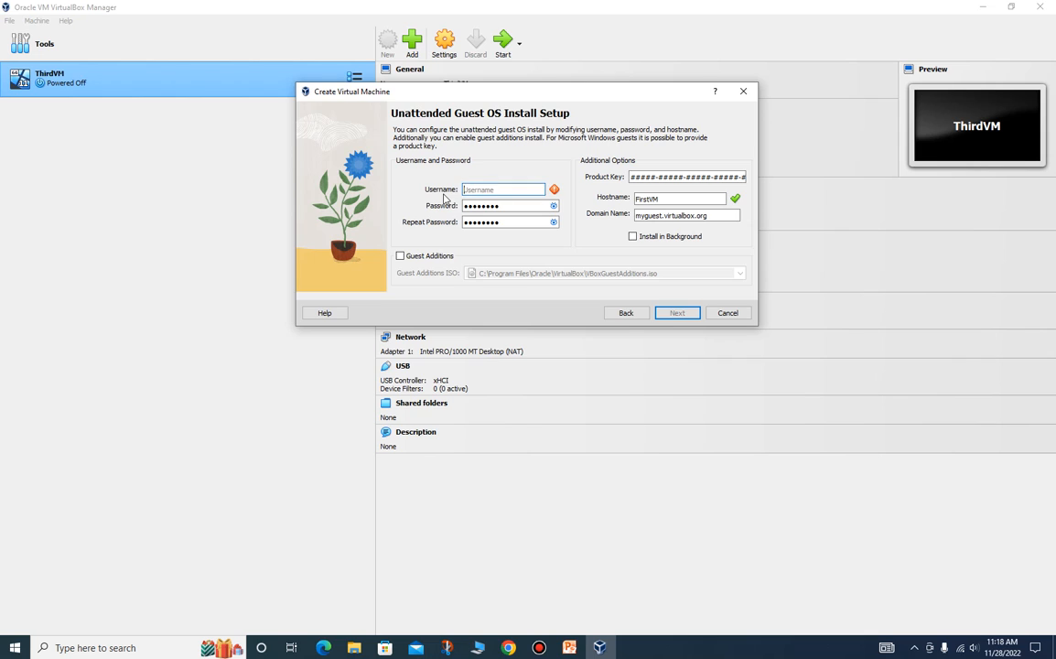
pyautogui.write('Admin')
pyautogui.press('Tab')
pyautogui.press('BackSpace')
pyautogui.write('•')
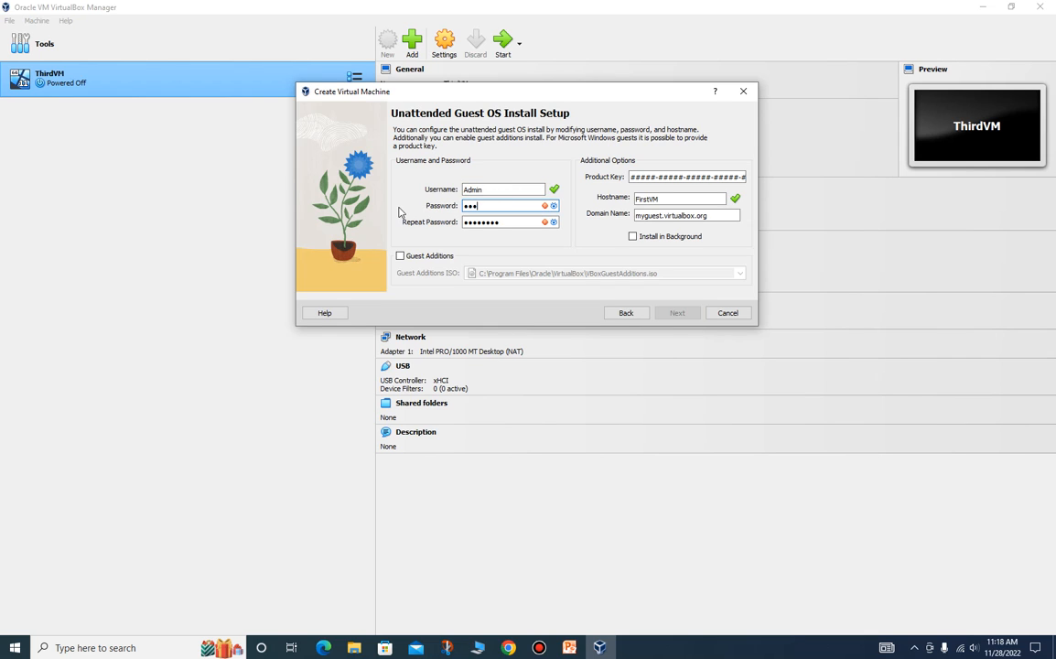
pyautogui.press('Tab')
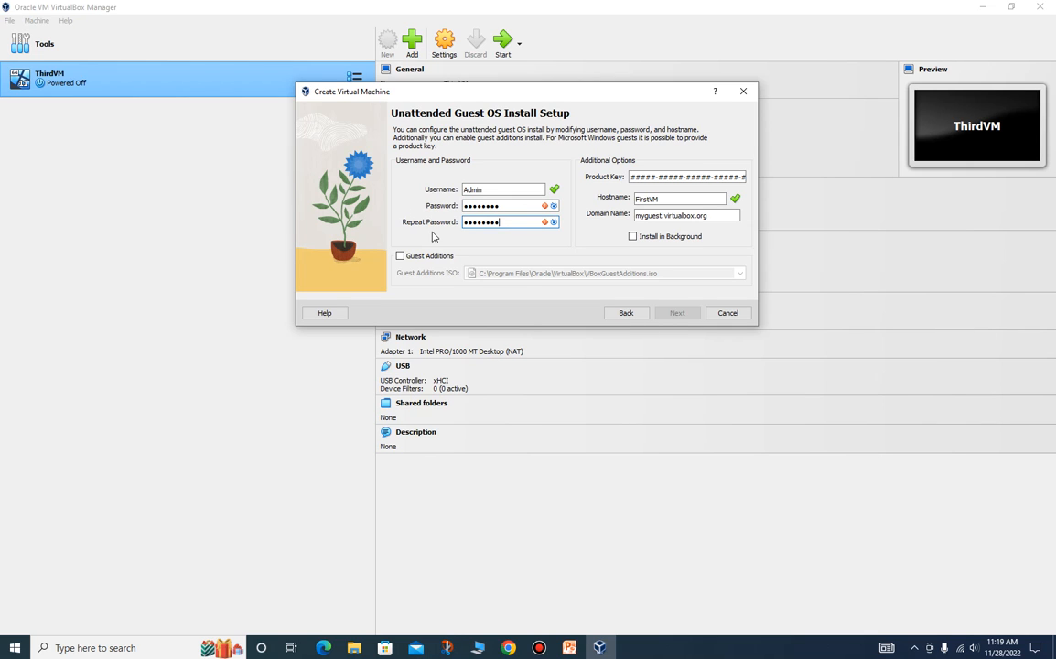
# - Replace the repeated password with the new account password and continue to the hardware settings
pyautogui.press('BackSpace')
pyautogui.press('BackSpace')
pyautogui.press('BackSpace')
pyautogui.press('BackSpace')
pyautogui.press('BackSpace')
pyautogui.press('BackSpace')
pyautogui.press('BackSpace')
pyautogui.press('BackSpace')
pyautogui.write('••••••••')
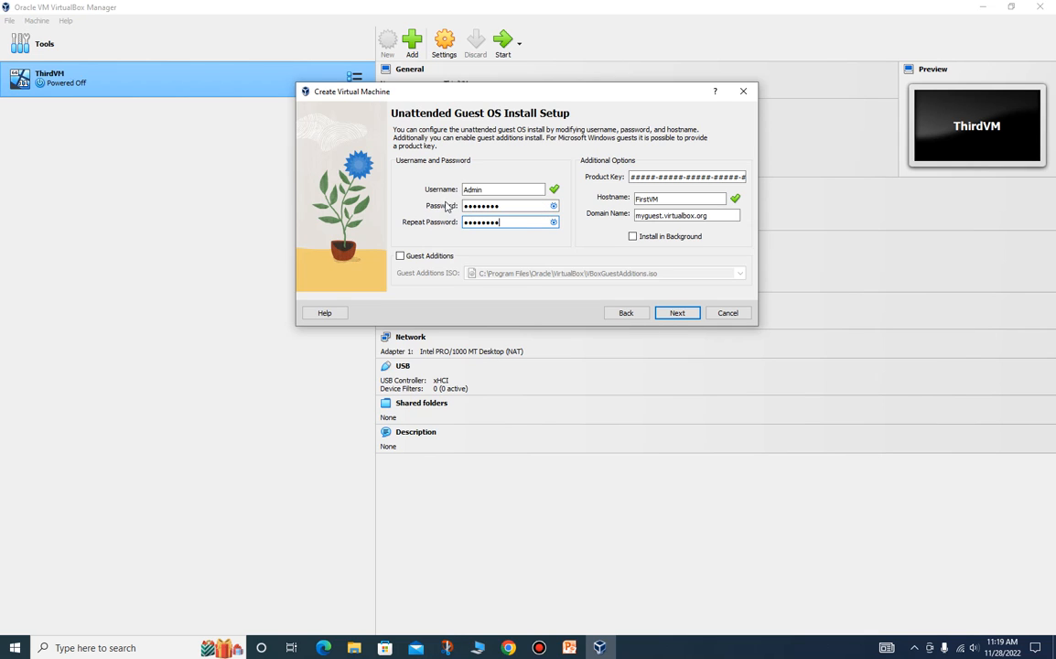
pyautogui.click(675, 314)
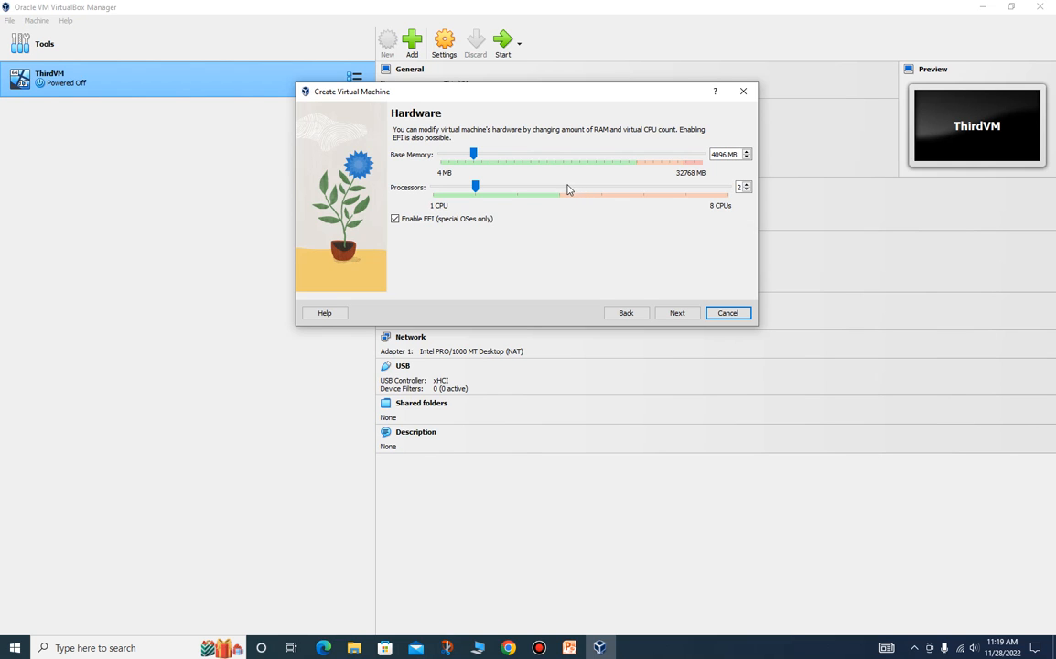
# - Disable EFI for the virtual machine and pre-allocate the full size of its new virtual hard disk, continuing through the summary
pyautogui.click(395, 220)
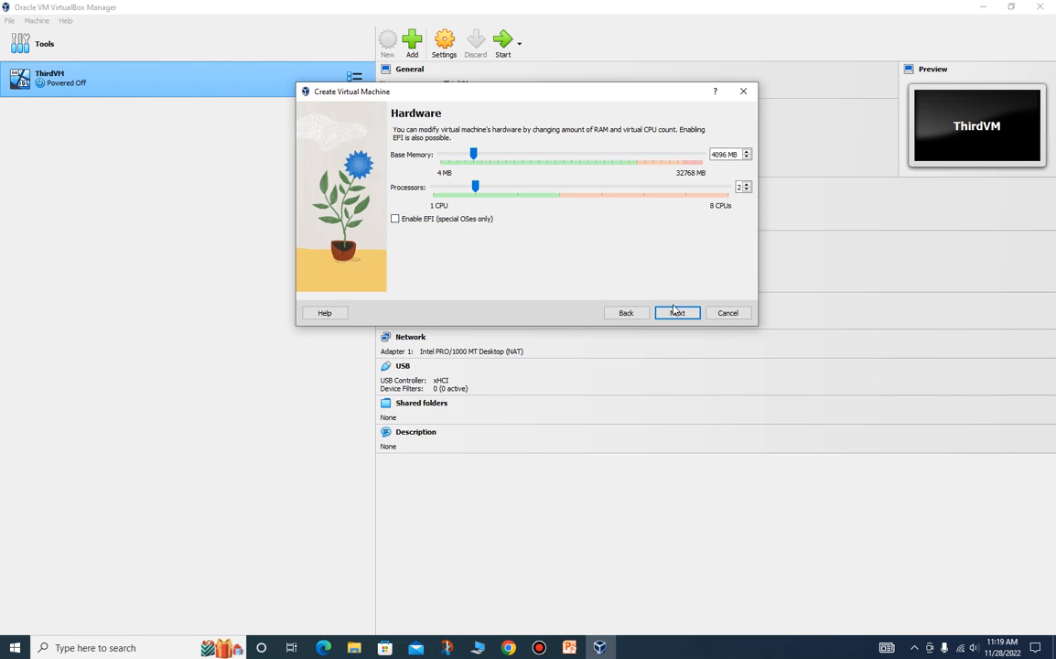
pyautogui.click(677, 314)
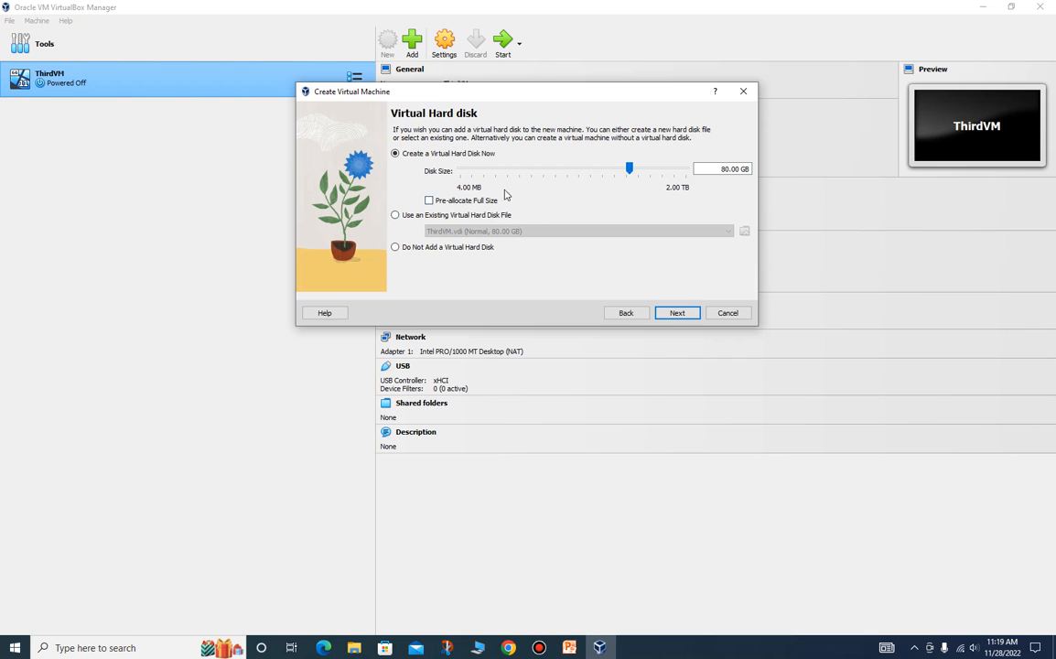
pyautogui.click(429, 201)
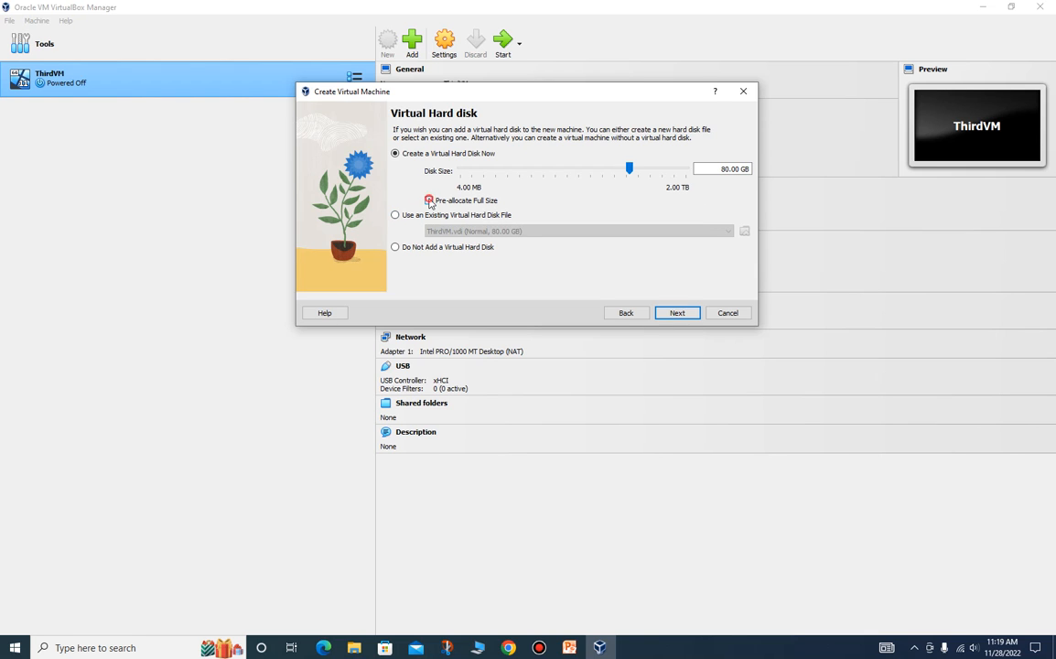
pyautogui.click(678, 312)
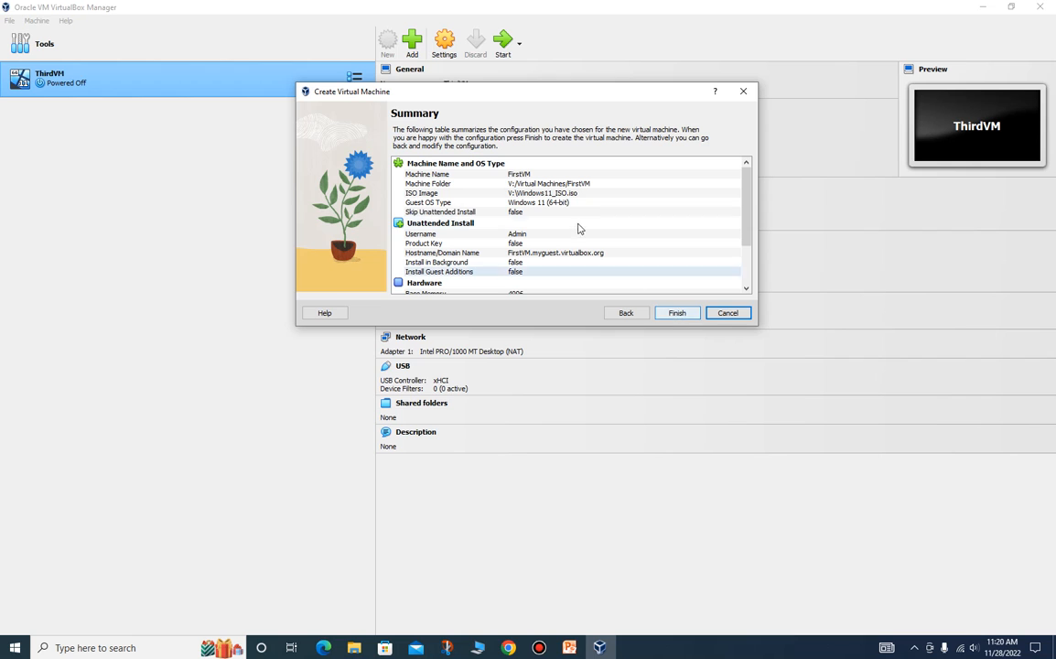
pyautogui.scroll(-2, 747, 198)
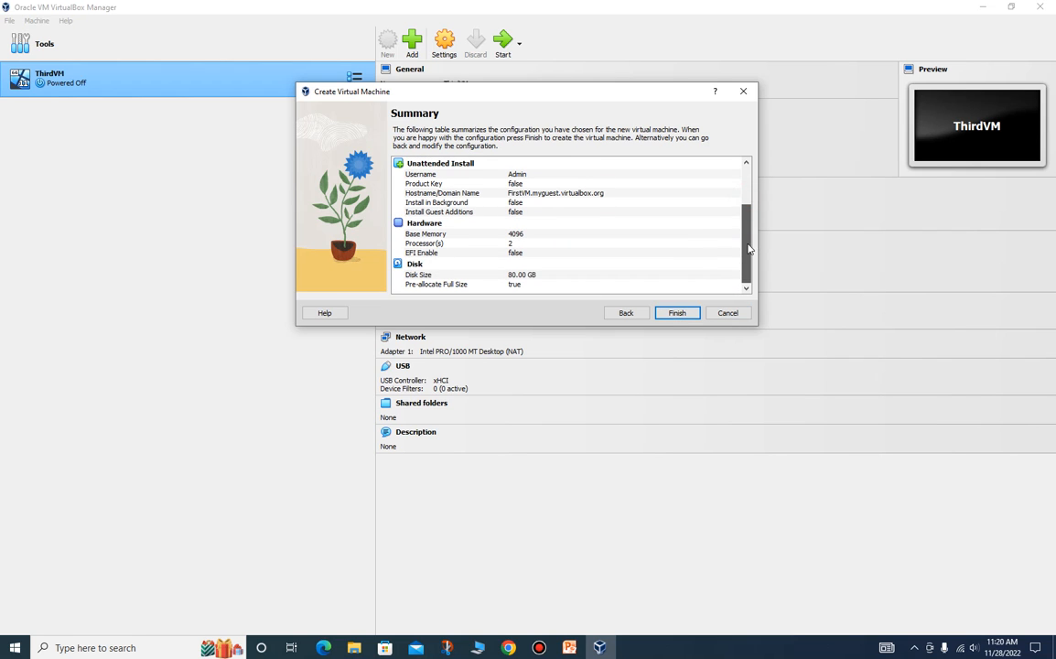
# - Finish the wizard to create the FirstVM virtual machine with the summarized configuration
pyautogui.click(677, 314)
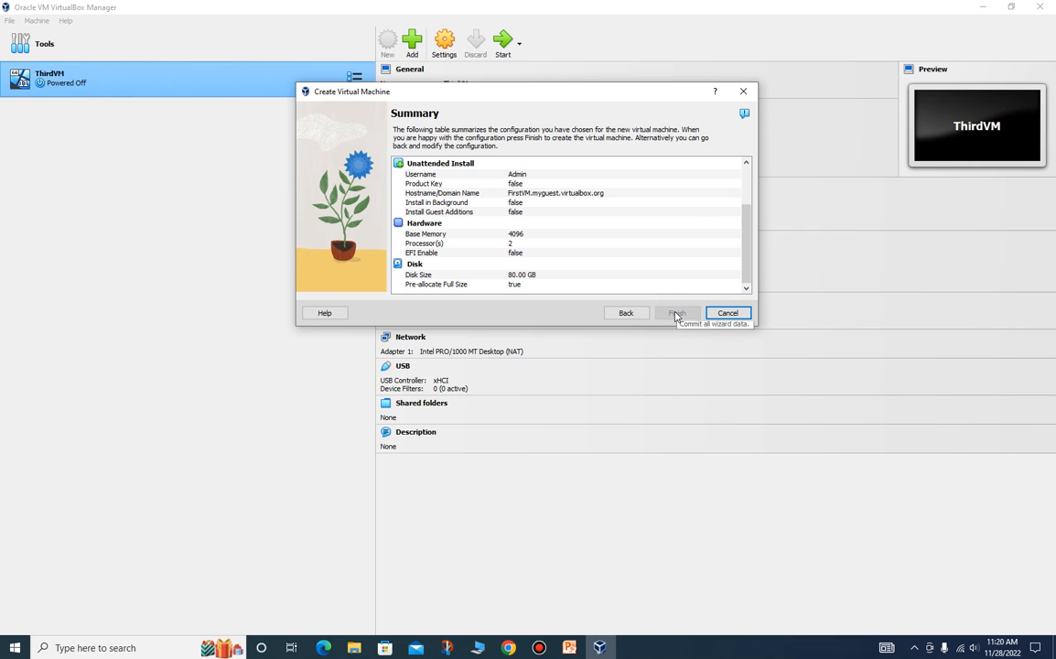
pyautogui.click(674, 316)
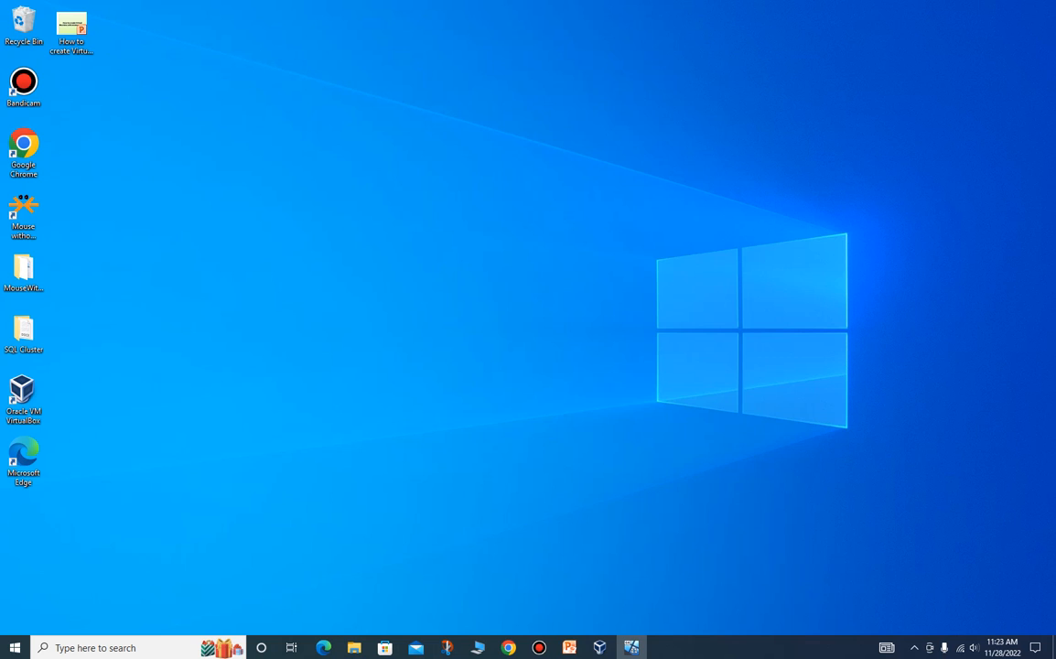
# - Bring up the running FirstVM window, maximize it, and dismiss all of its keyboard and mouse integration notifications
pyautogui.click(632, 647)
pyautogui.moveTo(744, 17); pyautogui.dragTo(532, 40)
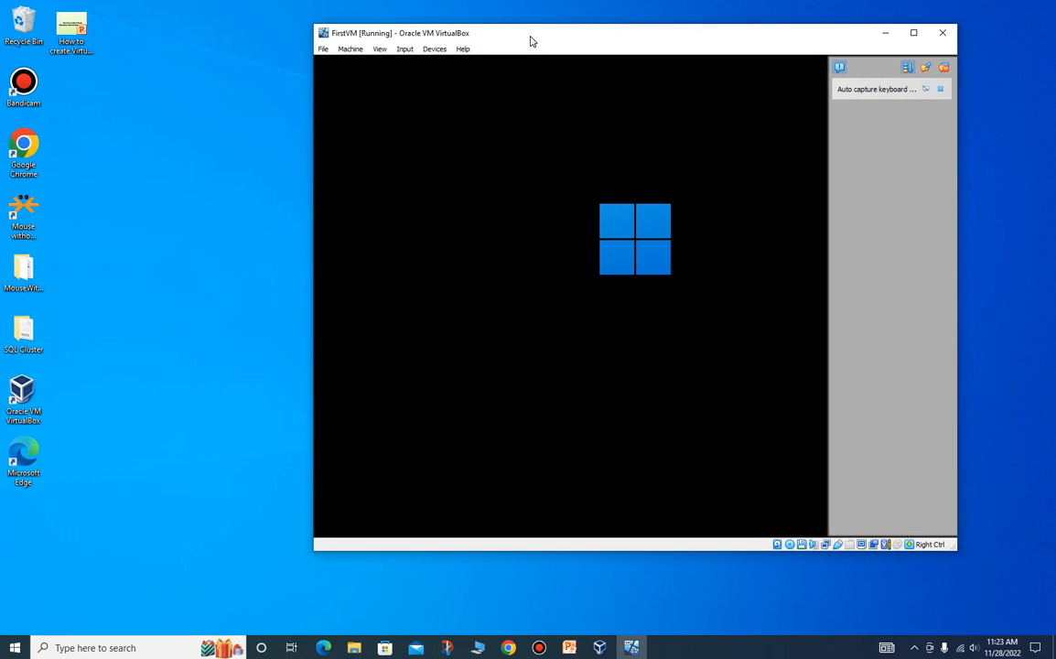
pyautogui.click(912, 33)
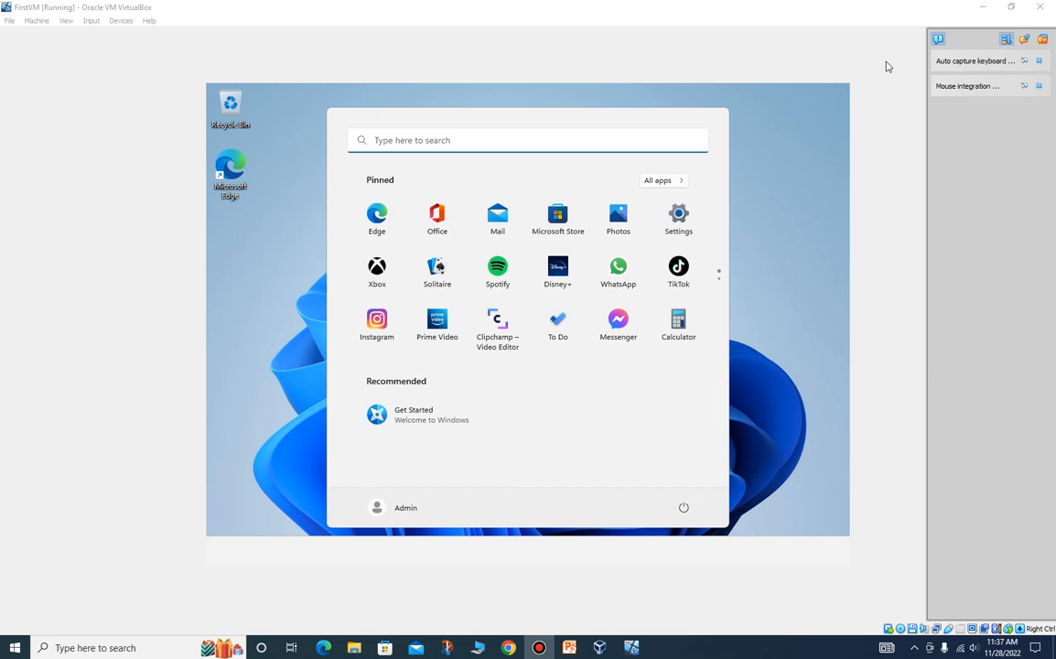
pyautogui.click(887, 59)
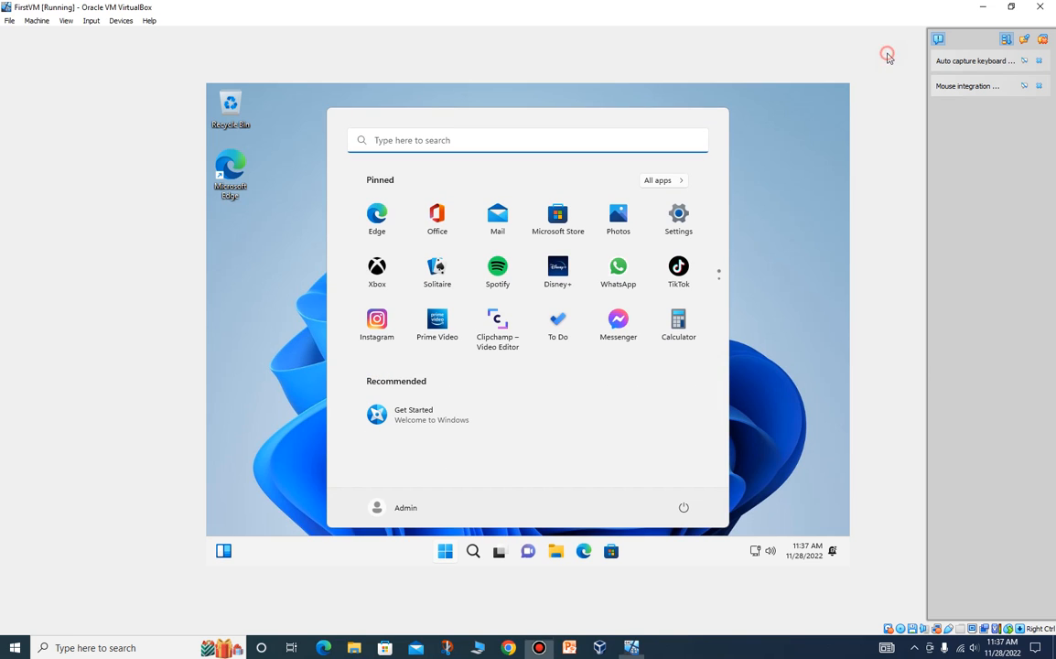
pyautogui.click(1043, 43)
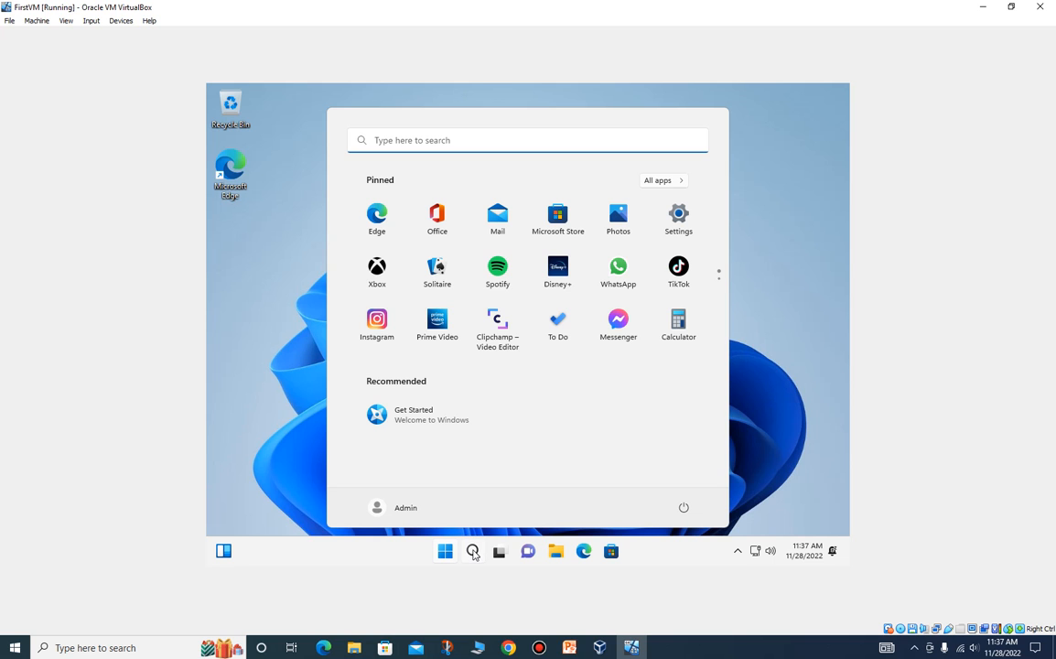
# - Search the guest for "disp", open Display settings, and set the display resolution to 1600 × 1200, keeping the change
pyautogui.click(473, 552)
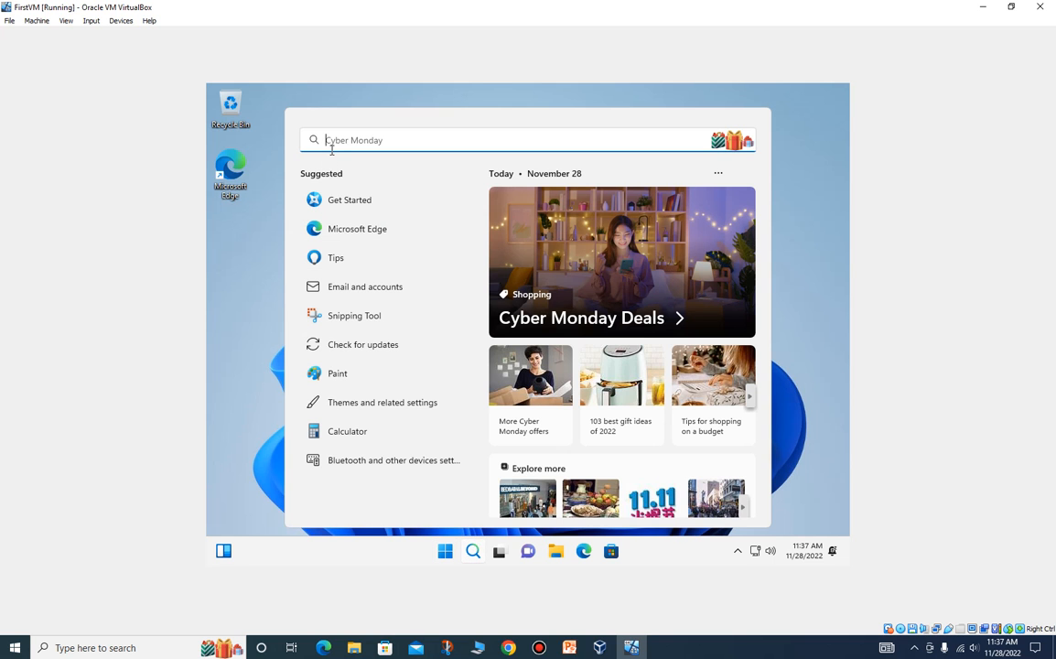
pyautogui.write('disp')
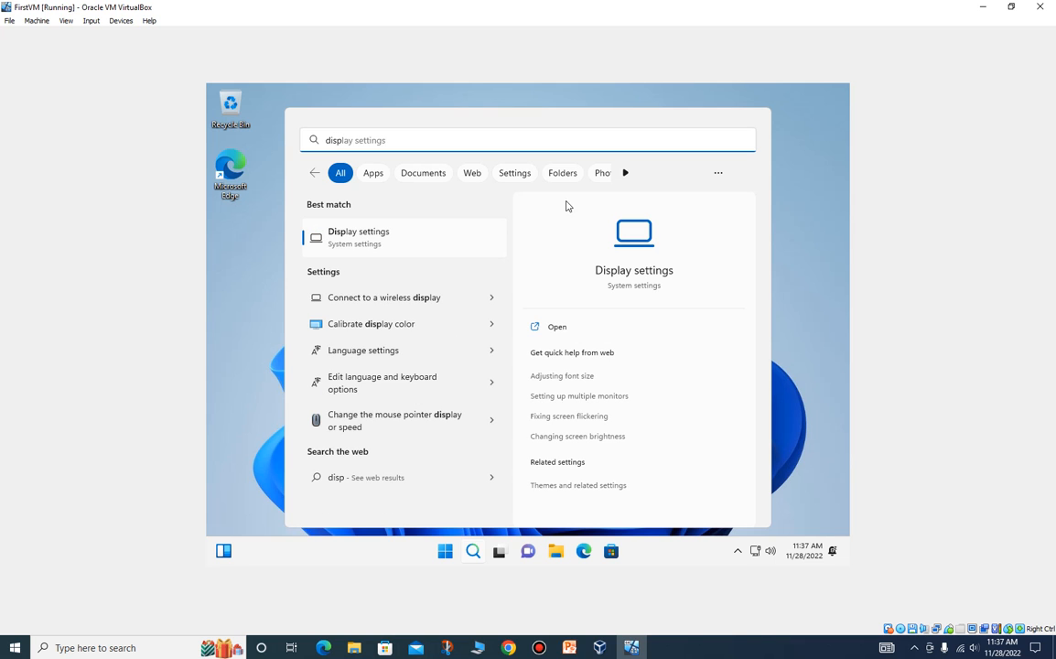
pyautogui.click(366, 237)
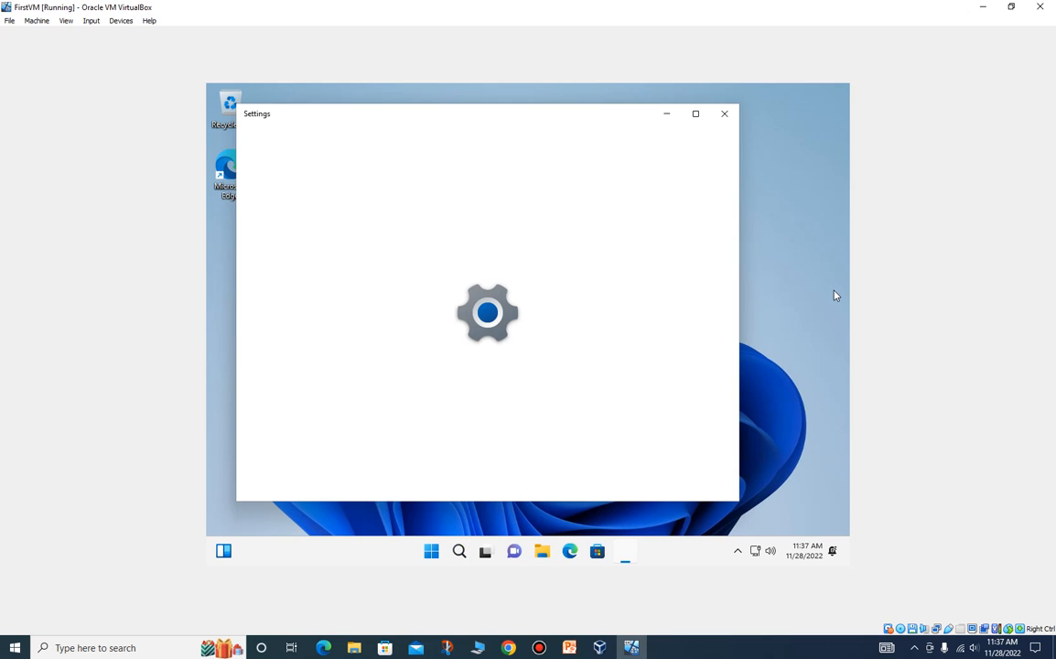
pyautogui.click(700, 326)
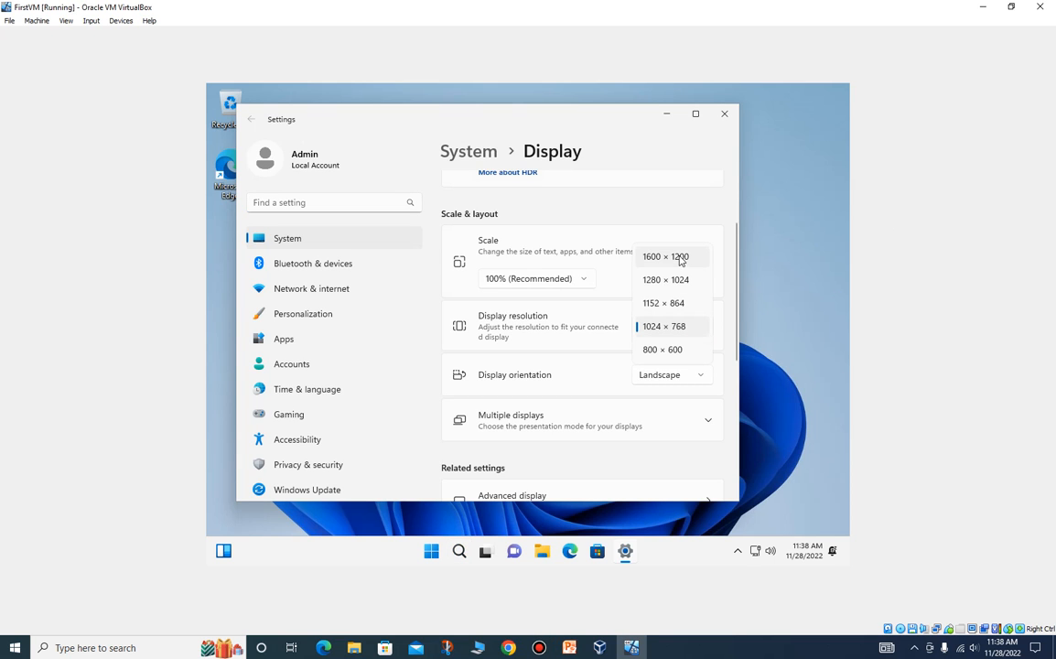
pyautogui.click(679, 257)
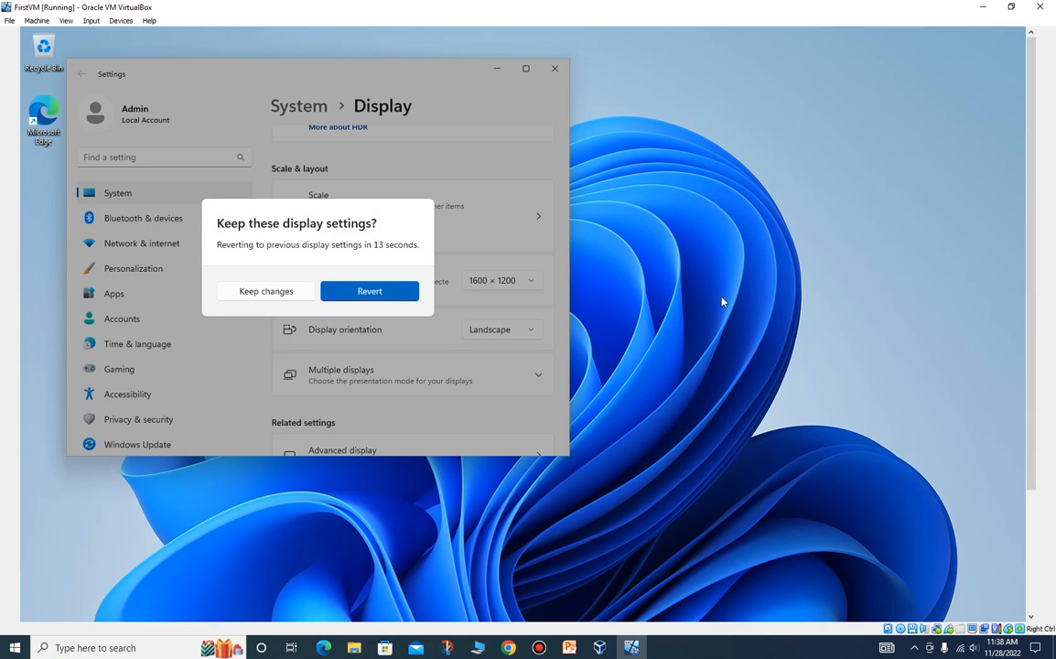
pyautogui.click(267, 293)
# - Try the guest's display resolution at 1280 × 1024, keeping that change, and switch it back to 1600 × 1200
pyautogui.click(531, 281)
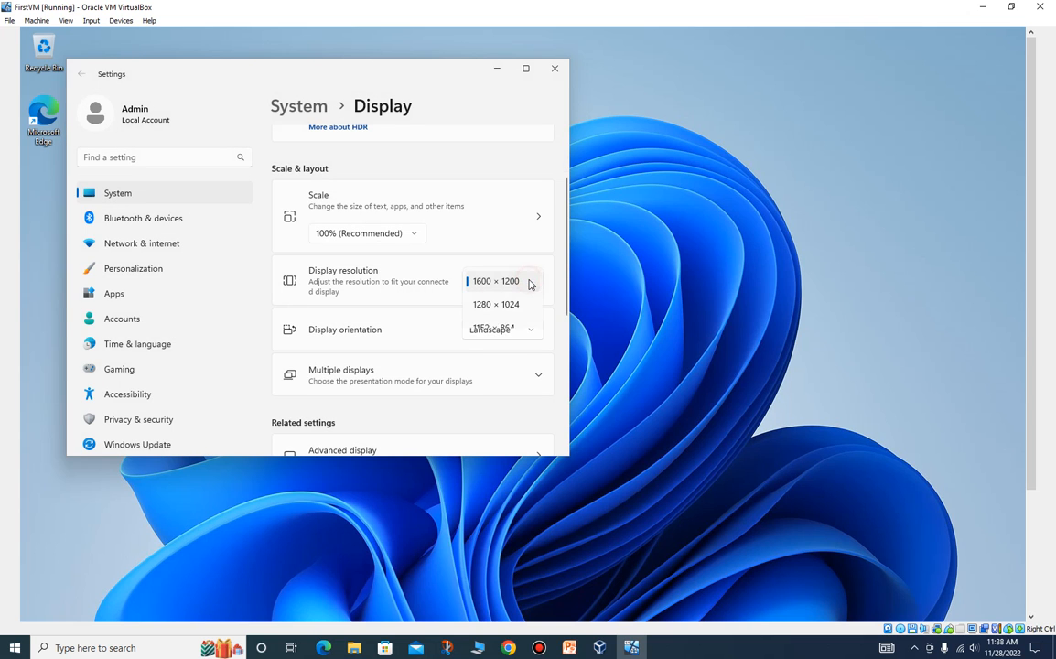
pyautogui.click(516, 305)
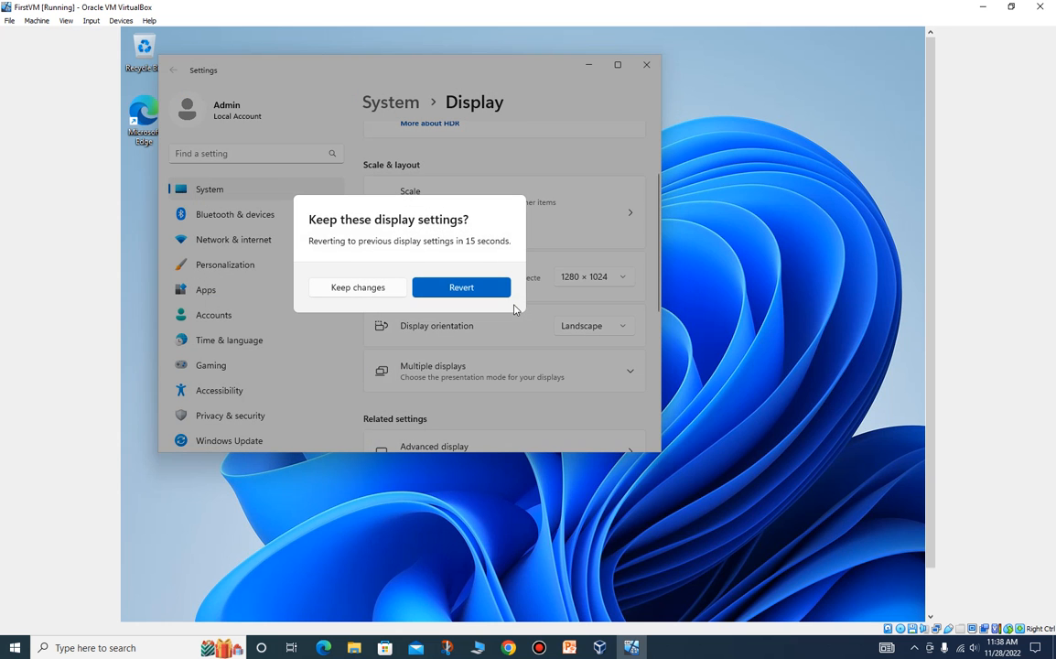
pyautogui.click(366, 292)
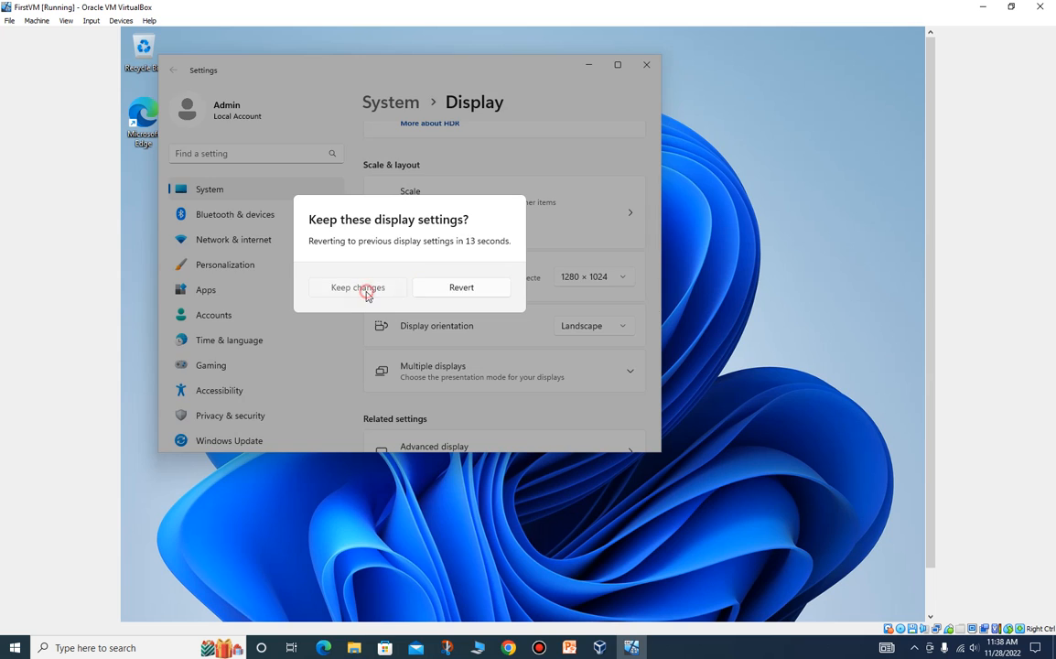
pyautogui.click(608, 277)
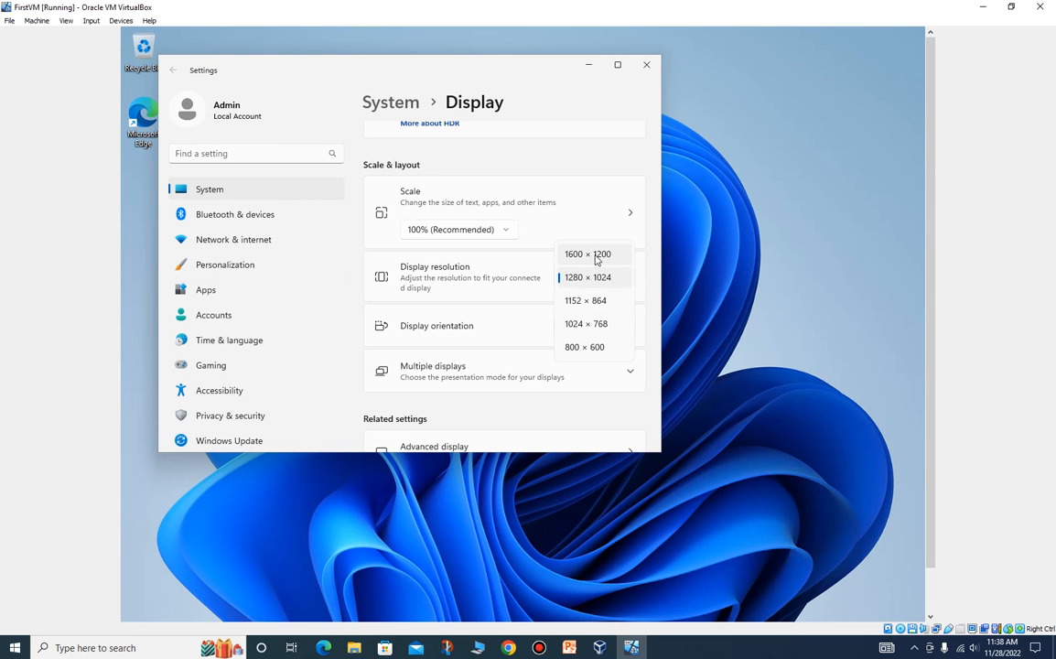
pyautogui.click(590, 254)
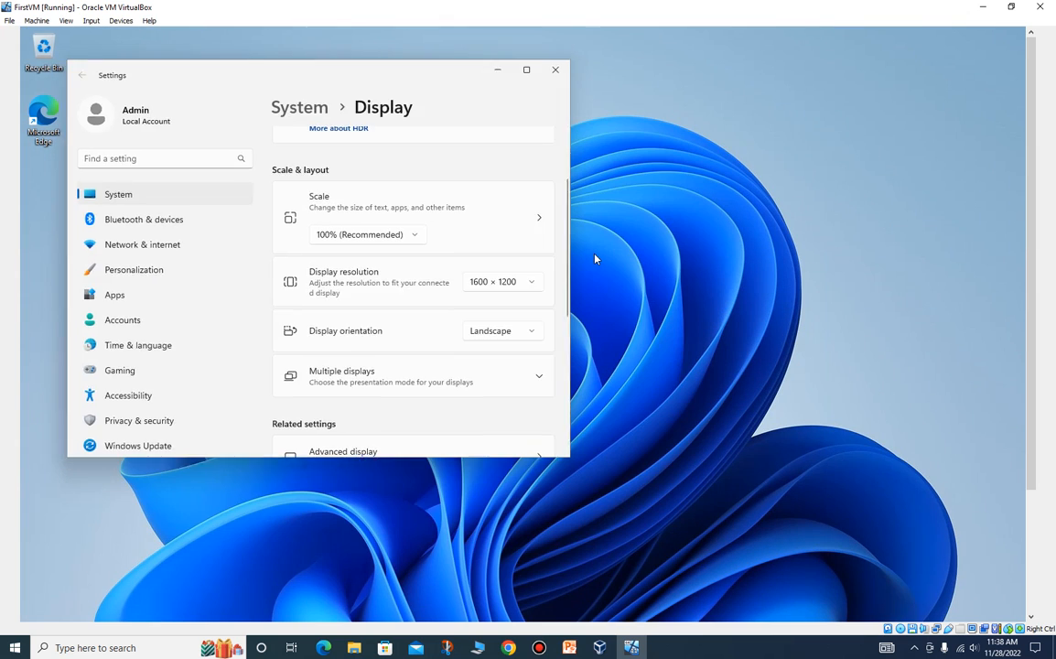